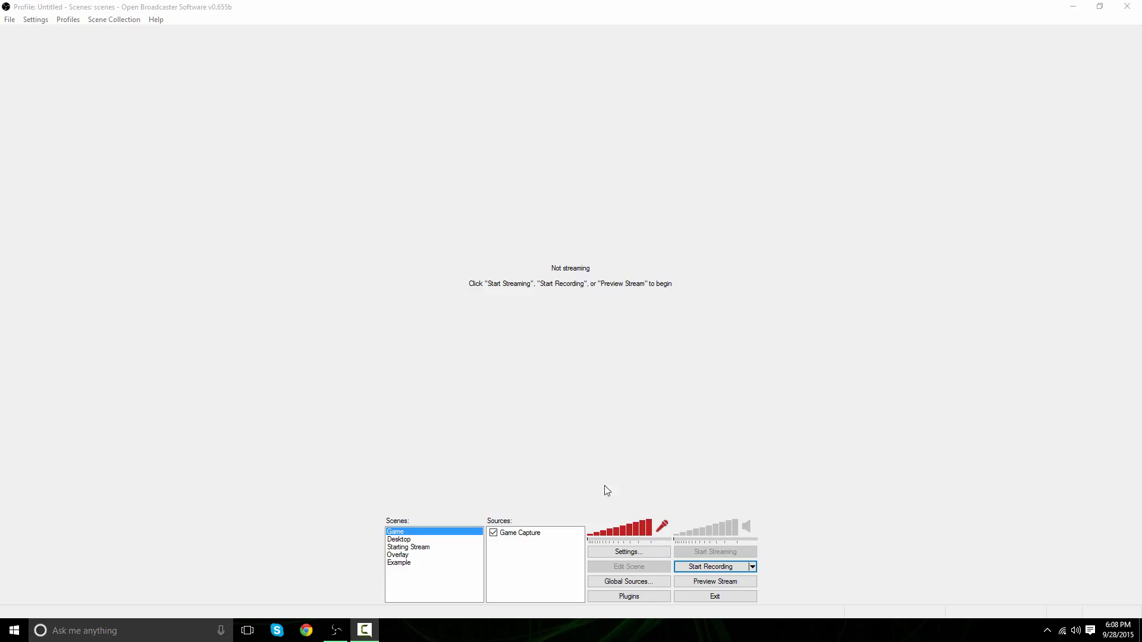
# Step: Open the video encoding settings and read the description of the quality balance option
pyautogui.click(636, 555)
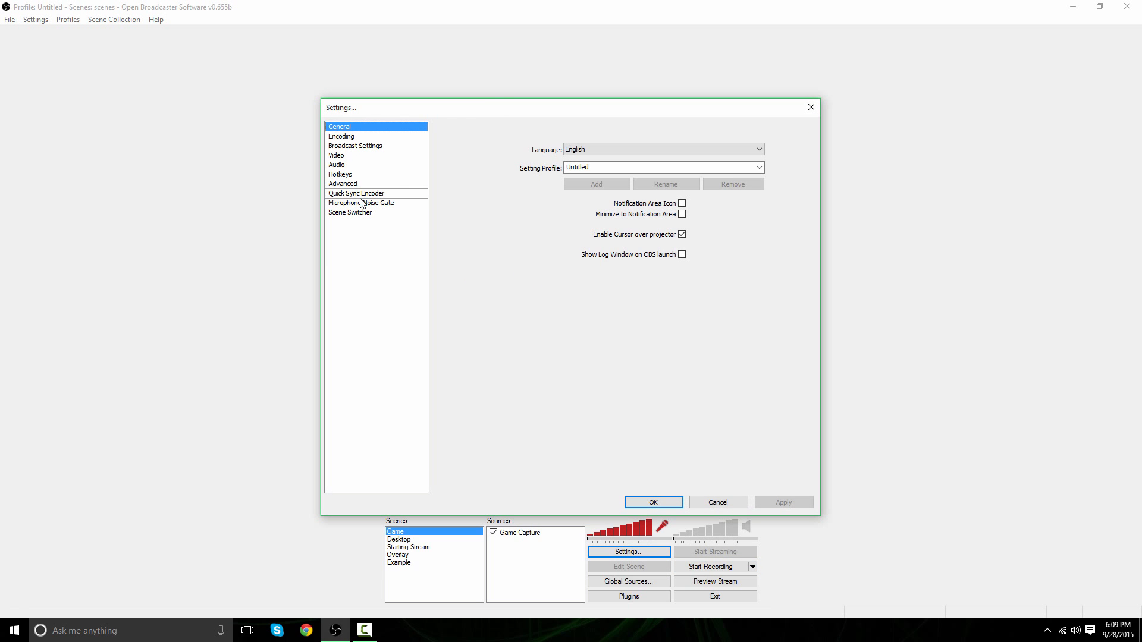
pyautogui.click(346, 138)
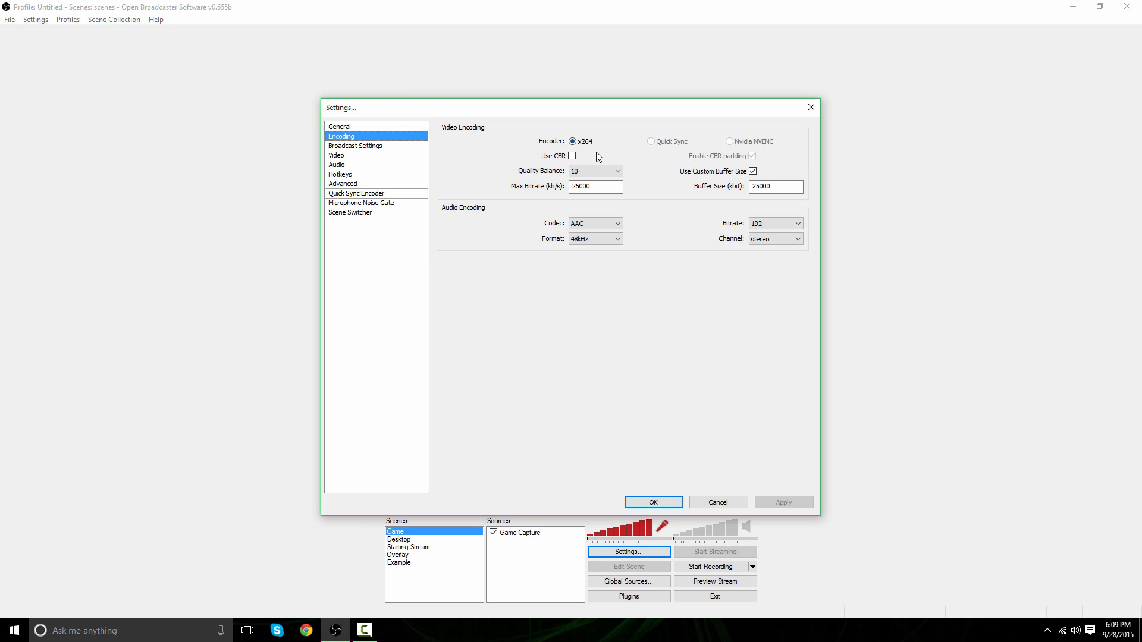
pyautogui.moveTo(598, 178)
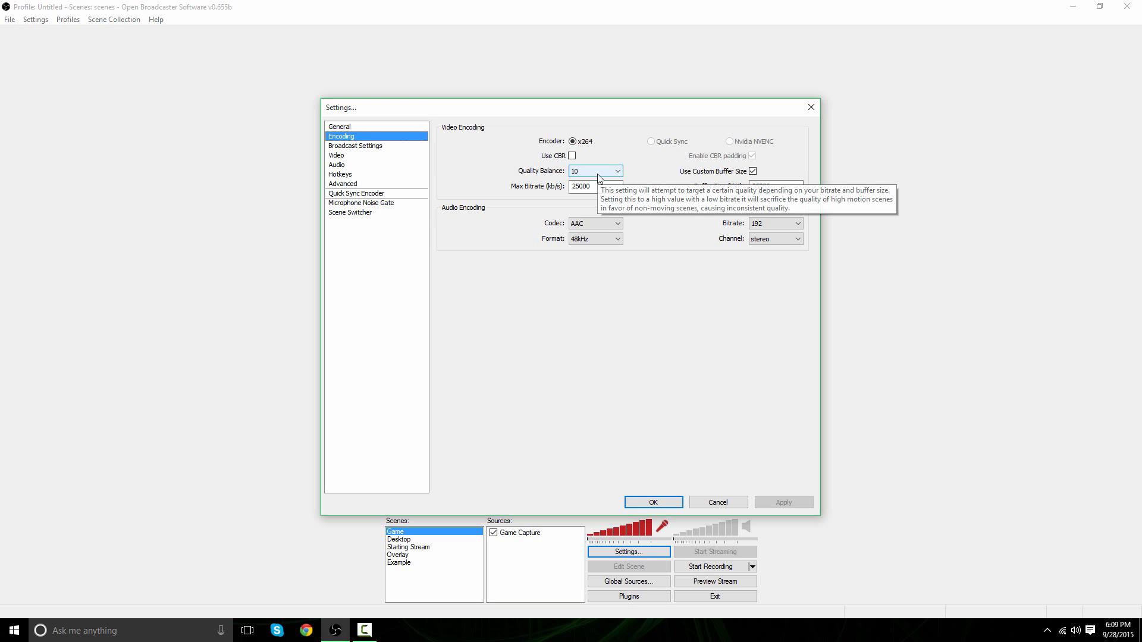
pyautogui.click(597, 187)
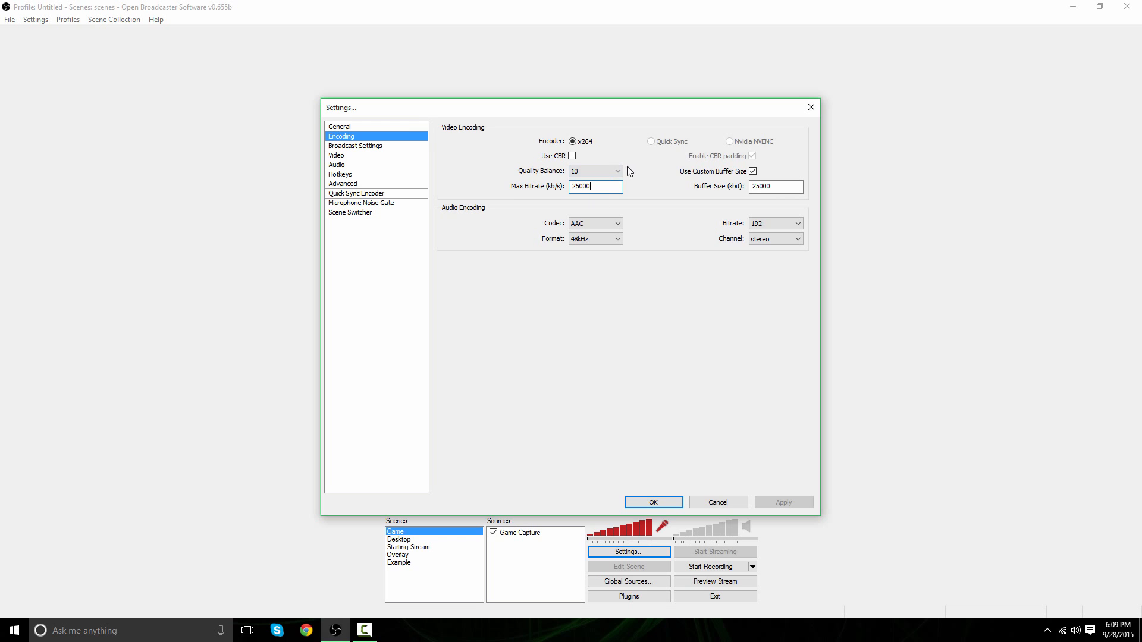
# Step: Set the maximum video bitrate to 15000 kb/s
pyautogui.moveTo(599, 189); pyautogui.dragTo(548, 182)
pyautogui.press('BackSpace')
pyautogui.write('1500')
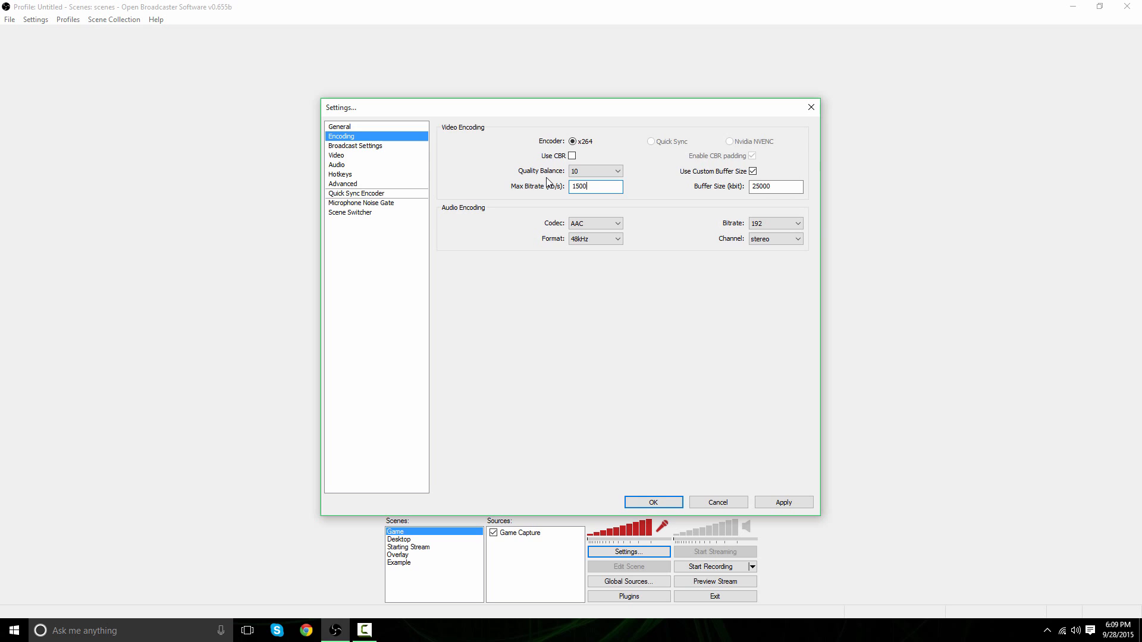
pyautogui.write('0')
# Step: Set the maximum video bitrate to 25000 kb/s and apply the encoding changes while moving on to the broadcast settings
pyautogui.moveTo(596, 186); pyautogui.dragTo(572, 187)
pyautogui.click(593, 188)
pyautogui.moveTo(591, 186); pyautogui.dragTo(552, 185)
pyautogui.press('BackSpace')
pyautogui.click(764, 188)
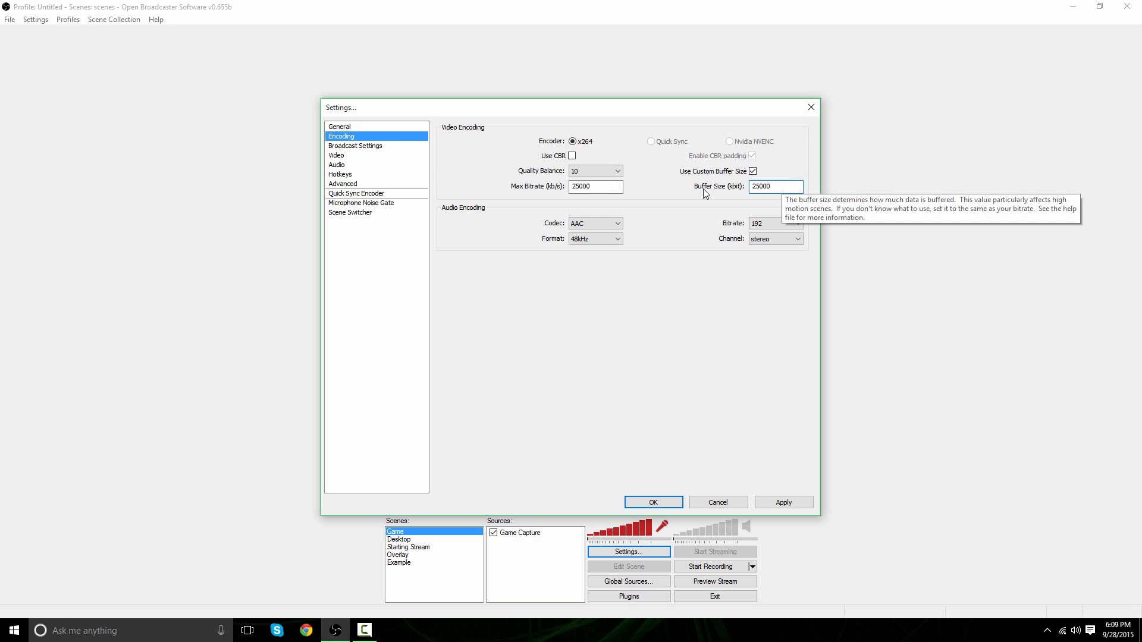
pyautogui.click(376, 147)
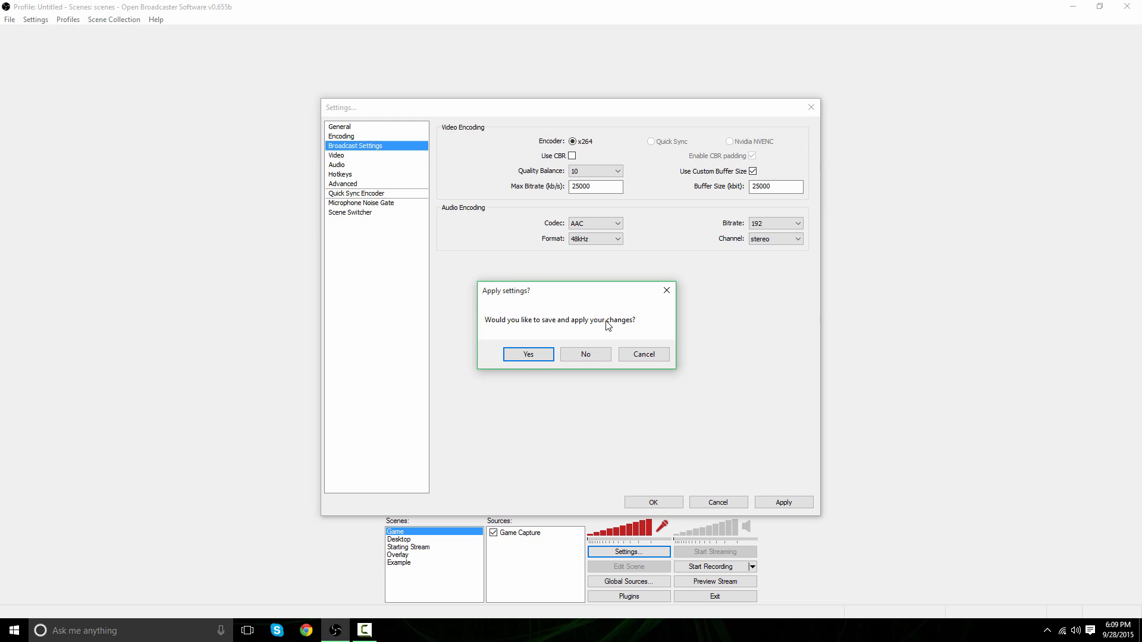
pyautogui.click(517, 351)
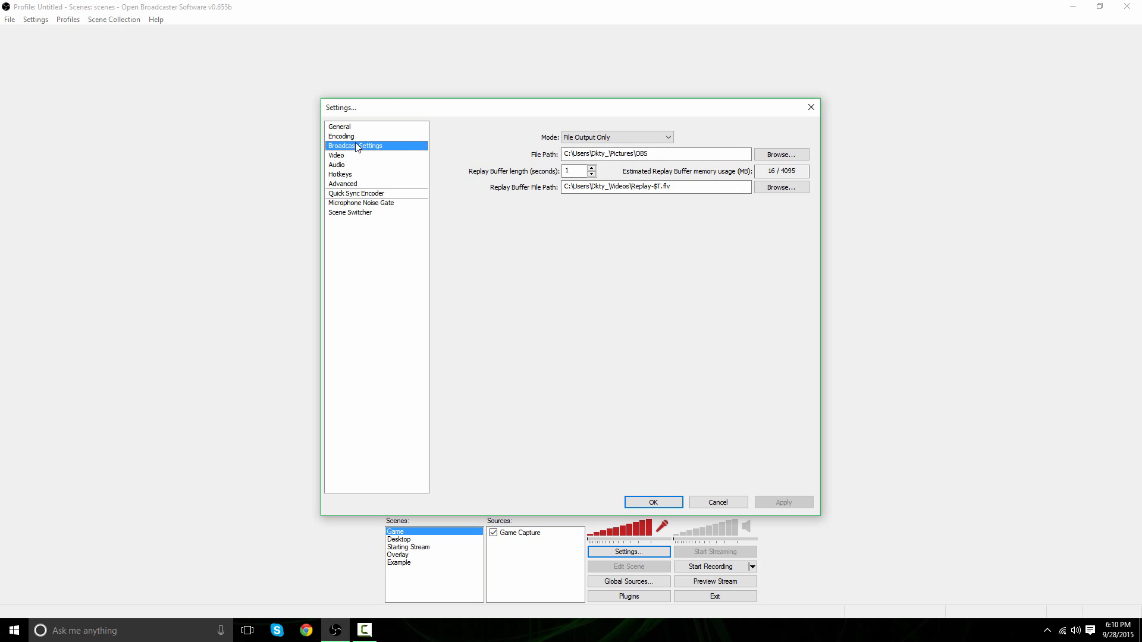
# Step: Switch the broadcast mode to Live Stream
pyautogui.click(606, 137)
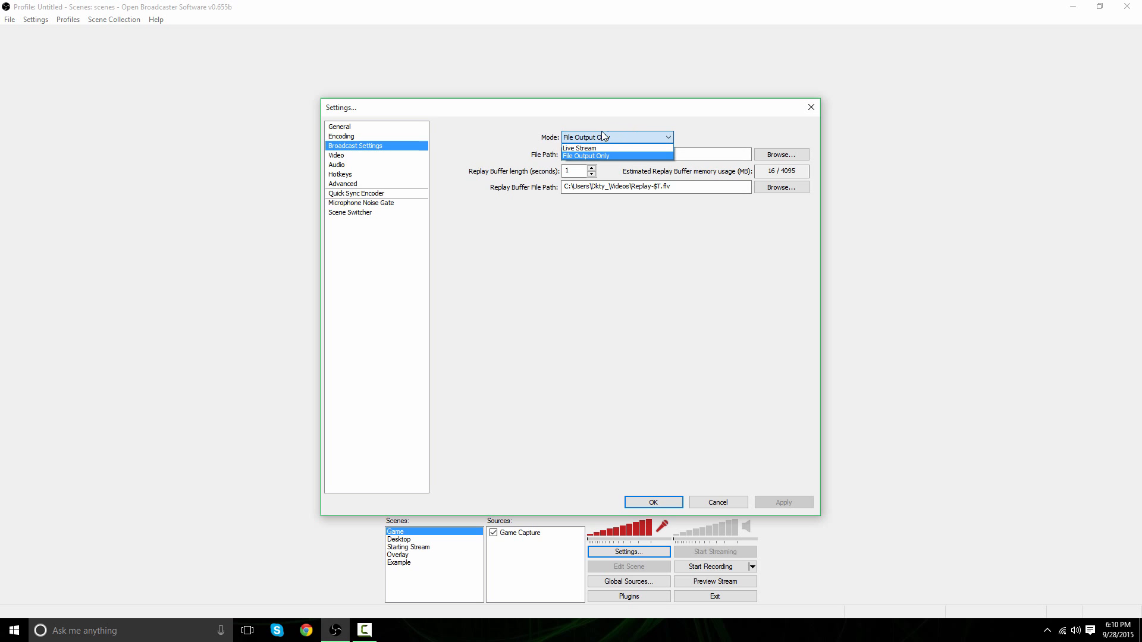
pyautogui.click(603, 137)
pyautogui.click(603, 137)
pyautogui.click(577, 148)
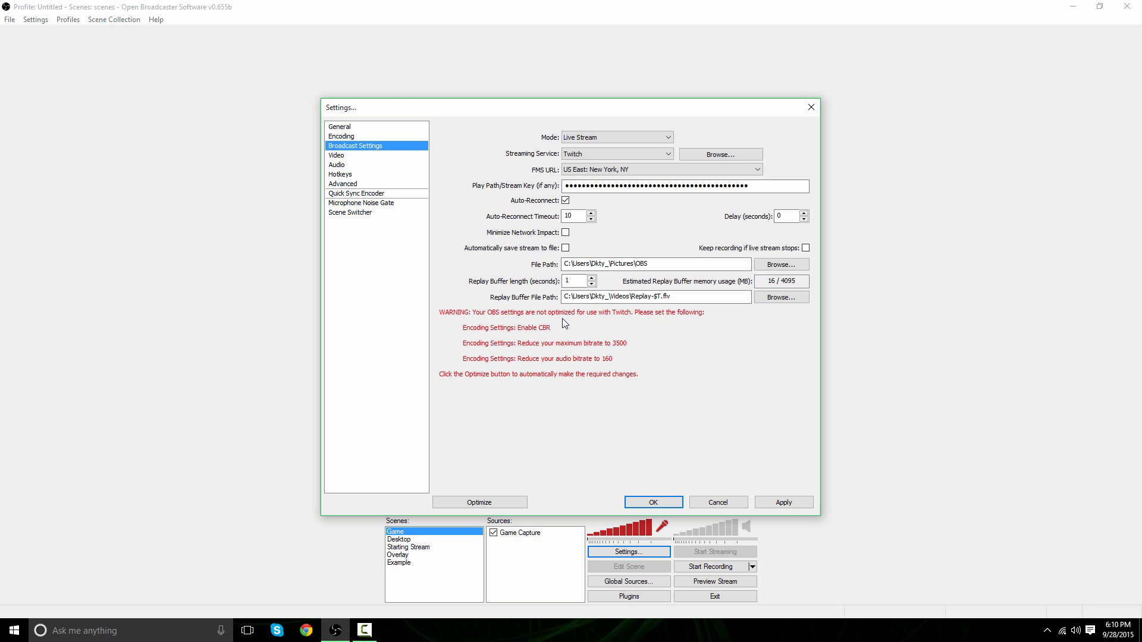
# Step: Switch the broadcast mode to File Output Only and examine the recording file path
pyautogui.click(631, 137)
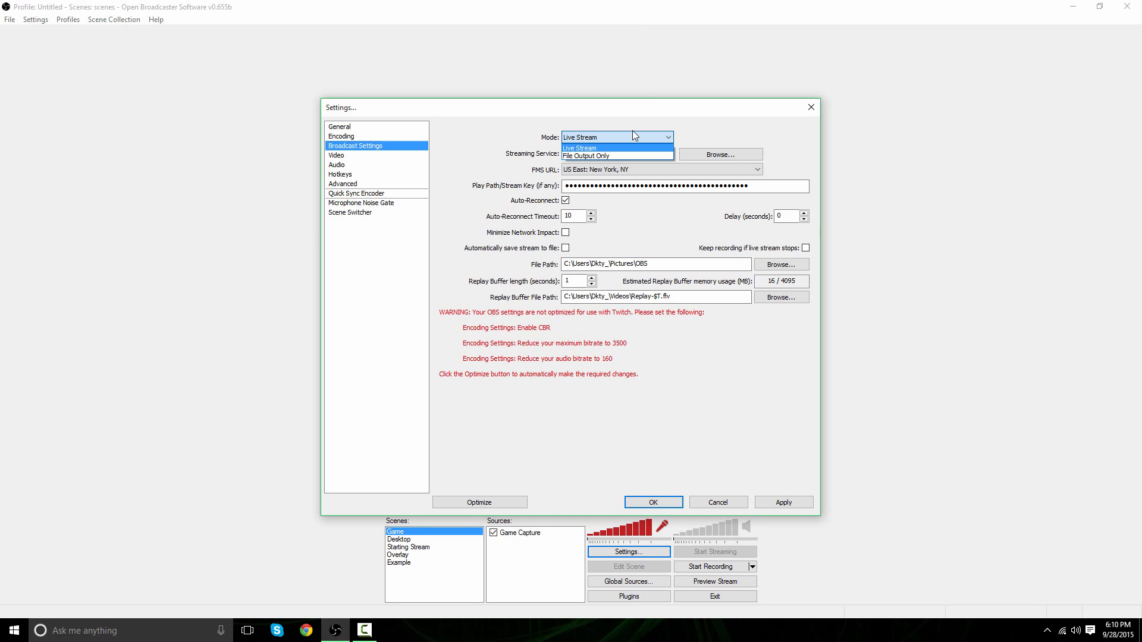
pyautogui.click(599, 156)
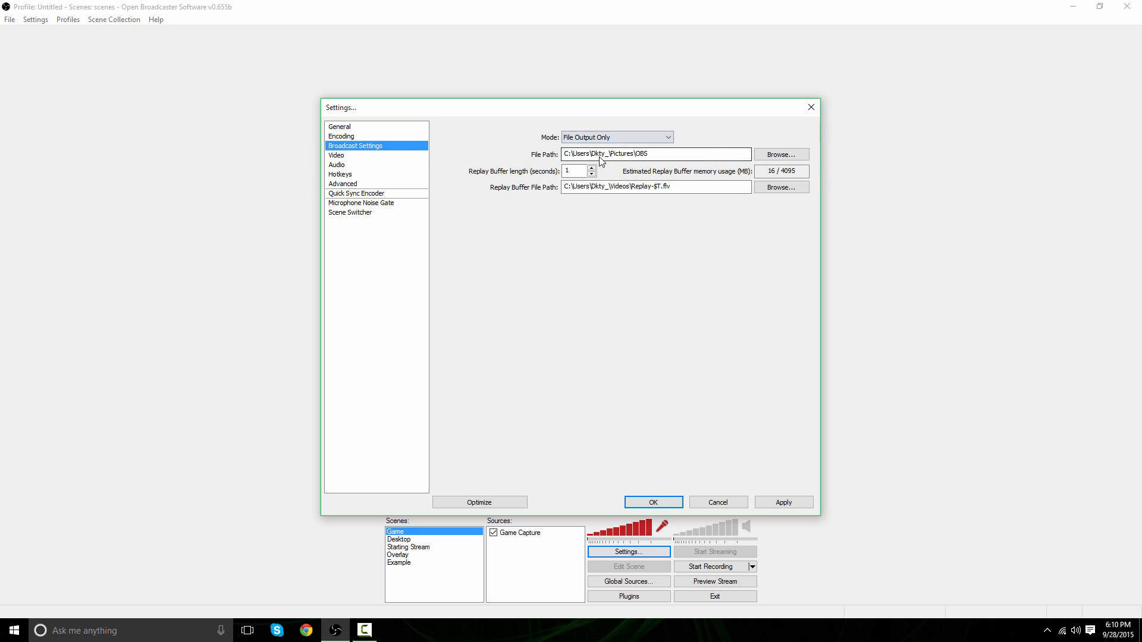
pyautogui.click(674, 153)
pyautogui.doubleClick(691, 154)
pyautogui.click(670, 155)
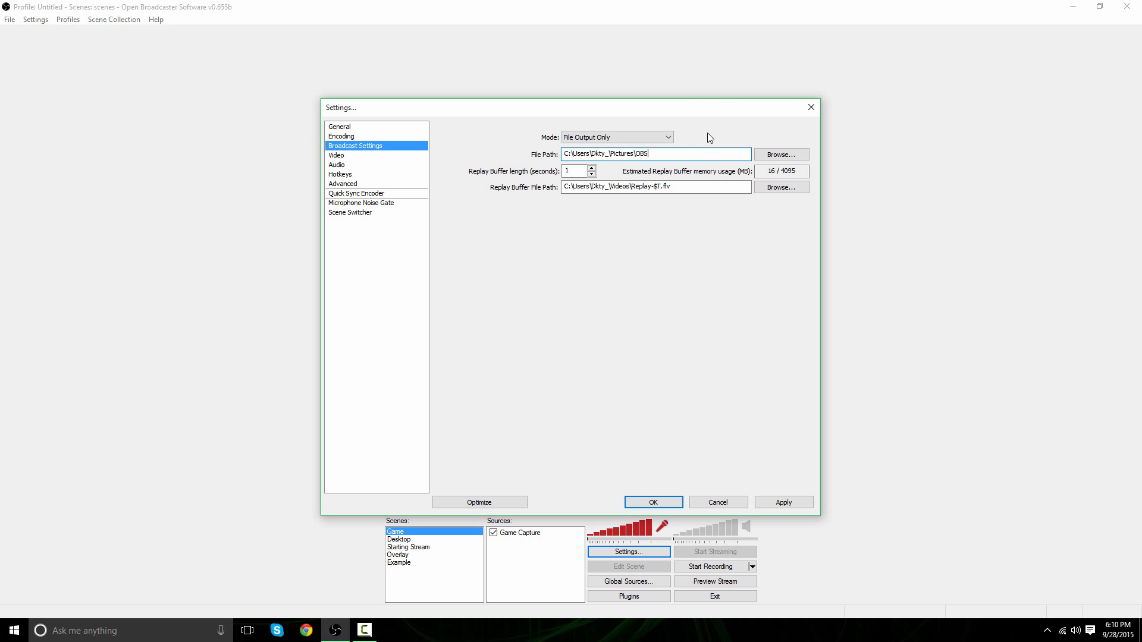
pyautogui.moveTo(736, 154)
# Step: Return the broadcast mode to Live Stream and look over the available streaming services
pyautogui.click(648, 137)
pyautogui.click(616, 148)
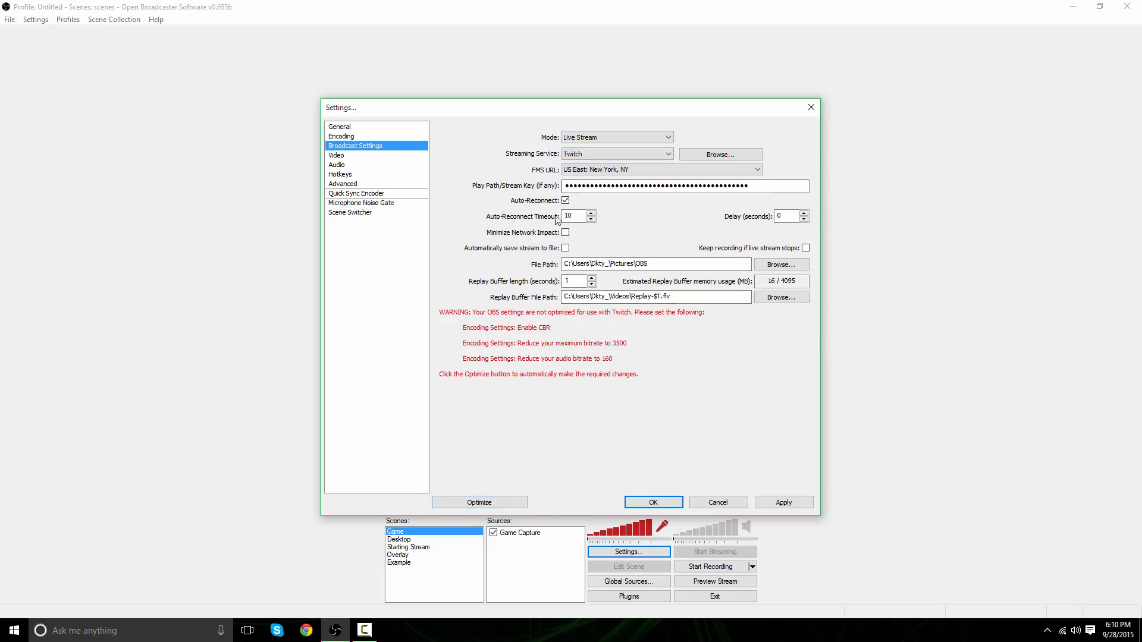
pyautogui.click(586, 153)
pyautogui.click(586, 153)
# Step: Set the broadcast mode to File Output Only and save the change while moving on to the video settings
pyautogui.click(597, 138)
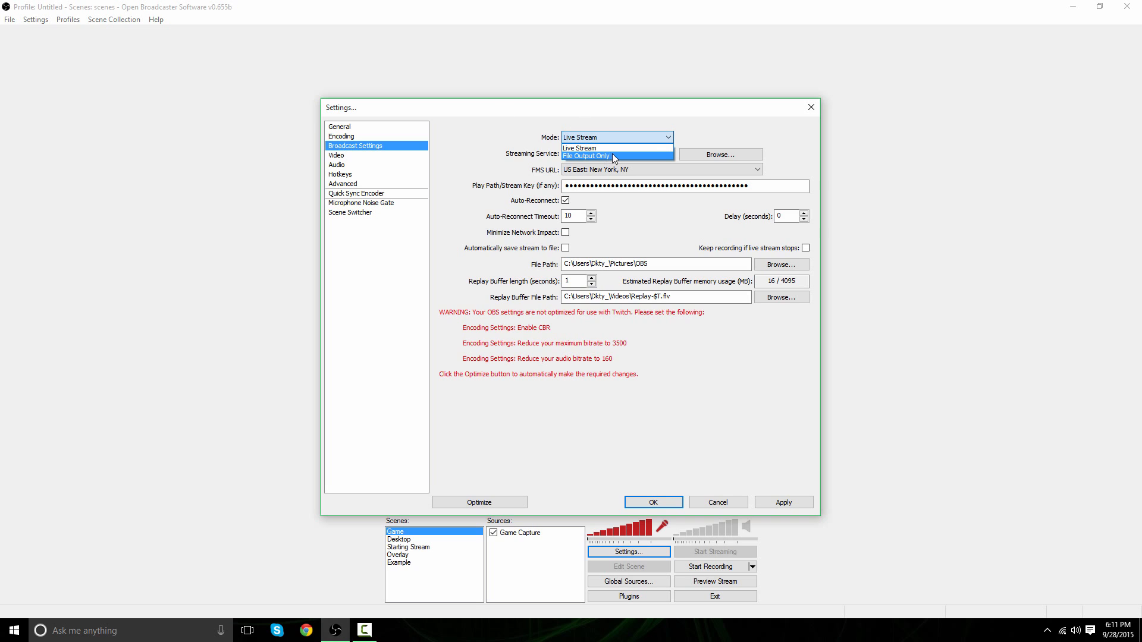
pyautogui.click(601, 156)
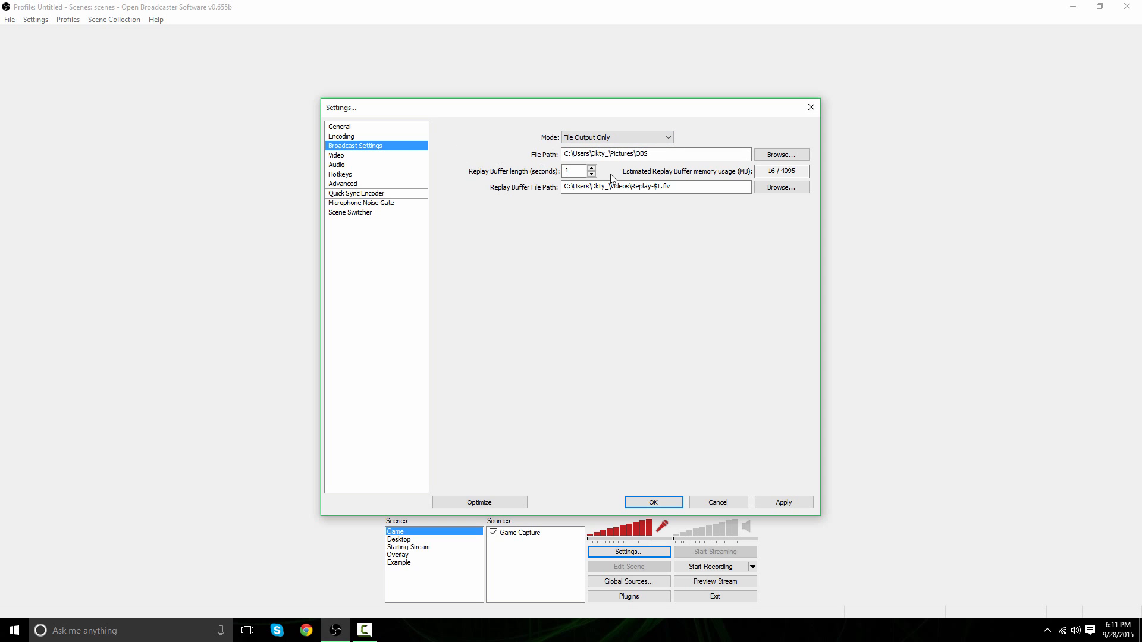
pyautogui.click(717, 154)
pyautogui.click(352, 156)
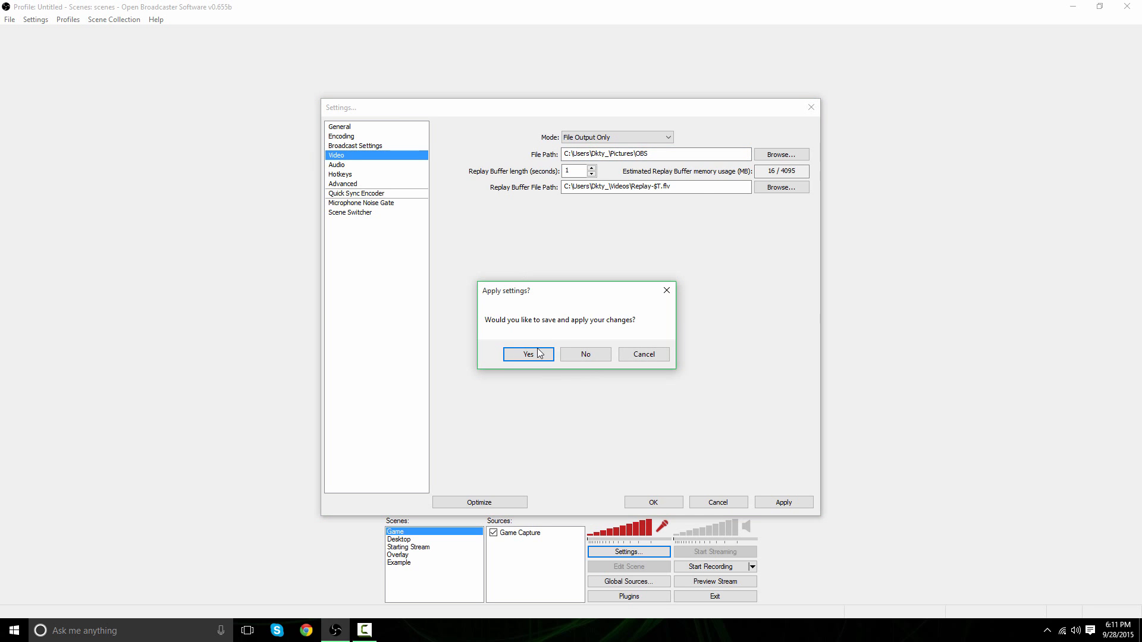
pyautogui.click(540, 353)
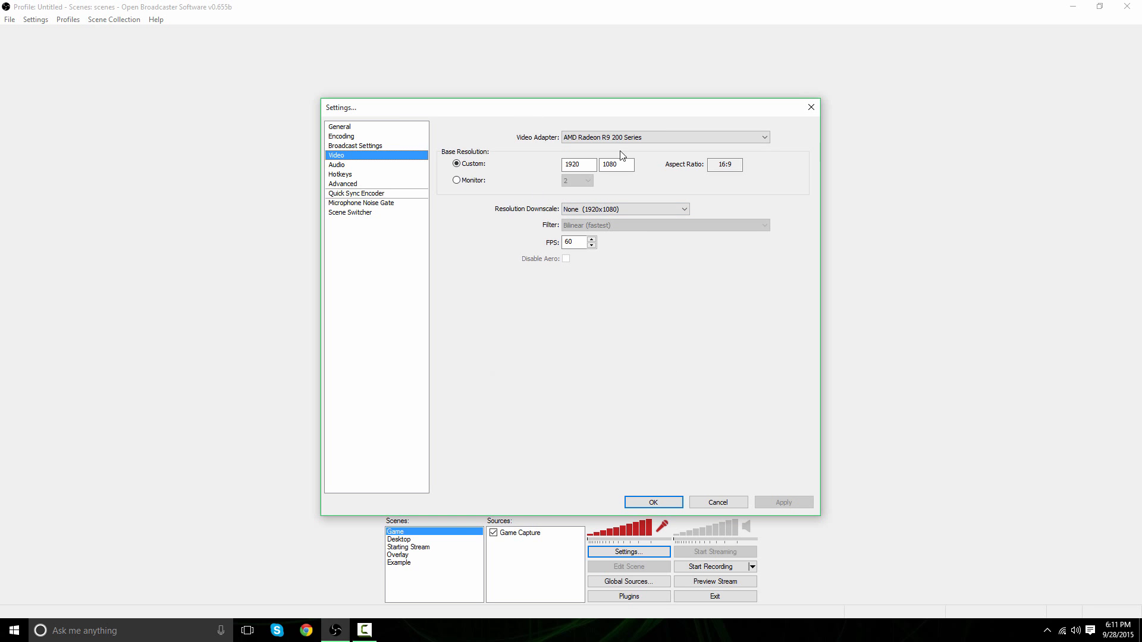
# Step: Check the custom base resolution and set the video frame rate to 30 FPS
pyautogui.moveTo(590, 166); pyautogui.dragTo(553, 167)
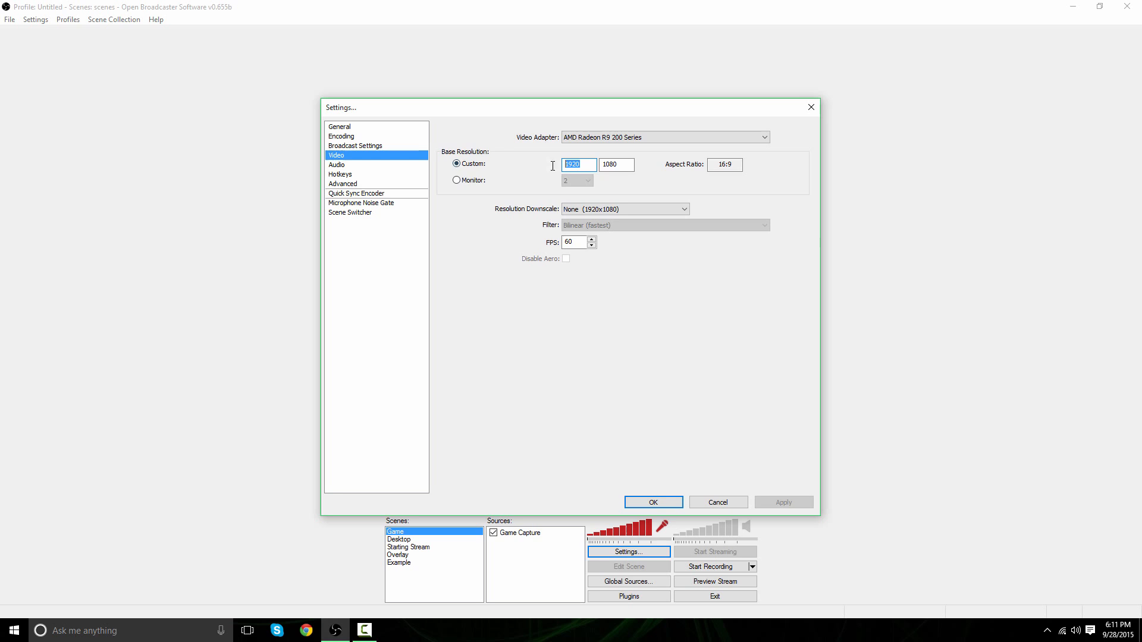
pyautogui.click(587, 169)
pyautogui.moveTo(579, 245); pyautogui.dragTo(549, 250)
pyautogui.click(576, 240)
pyautogui.doubleClick(577, 245)
pyautogui.click(581, 244)
pyautogui.moveTo(575, 242); pyautogui.dragTo(494, 240)
pyautogui.press('BackSpace')
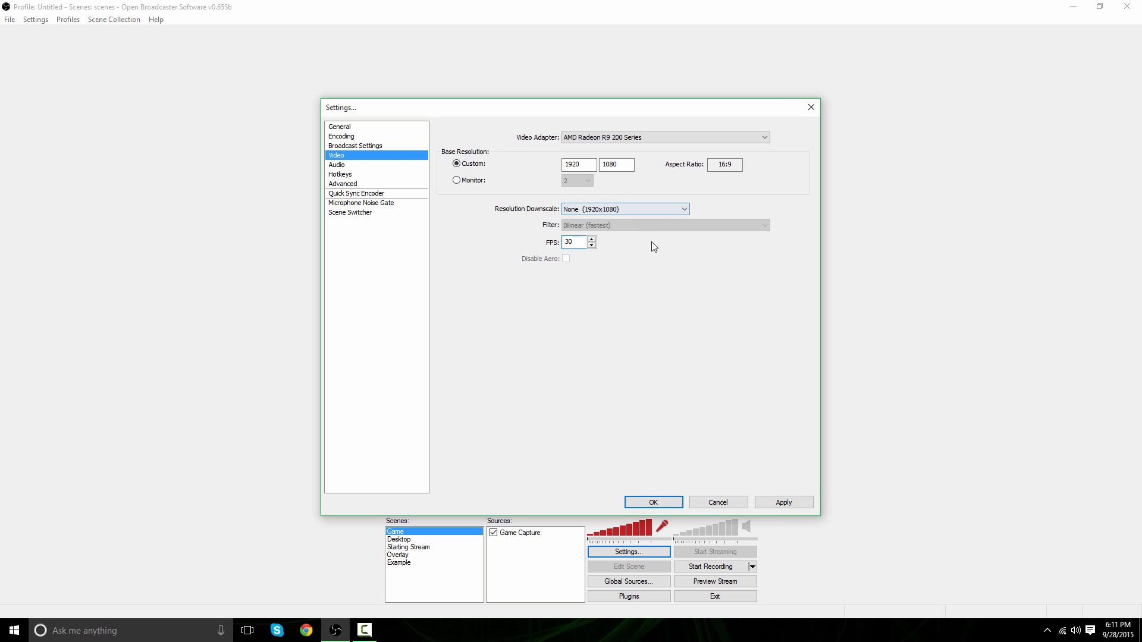
# Step: Set the video frame rate to 60 FPS and apply the change
pyautogui.doubleClick(570, 238)
pyautogui.write('60')
pyautogui.click(773, 503)
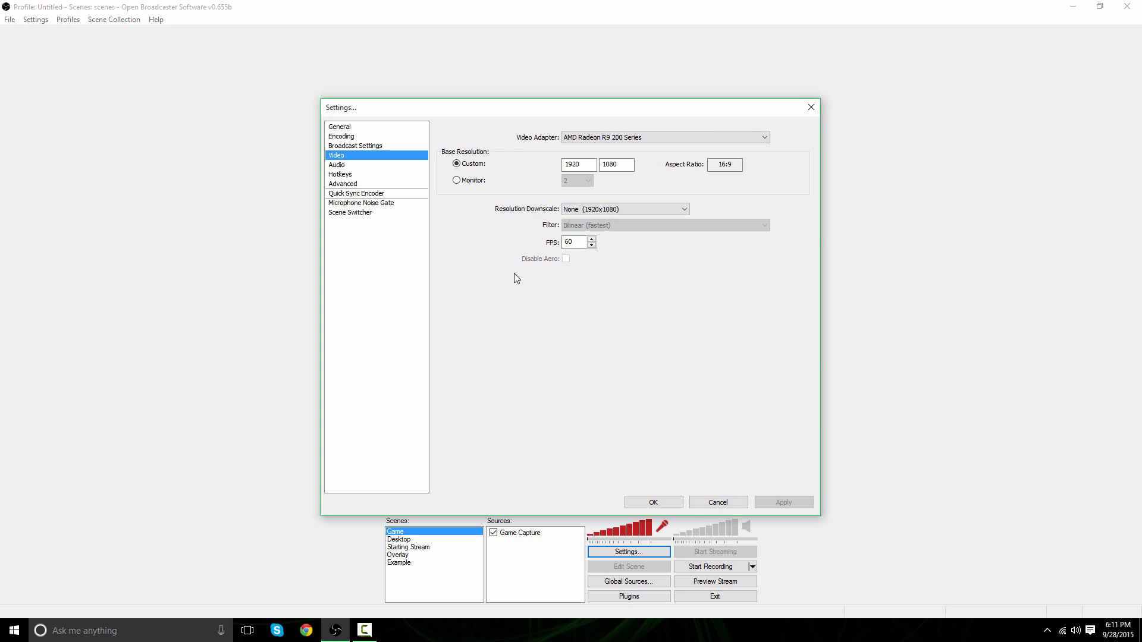
# Step: Examine the desktop audio and microphone device choices in the audio settings, and review the hotkey assignments
pyautogui.click(357, 164)
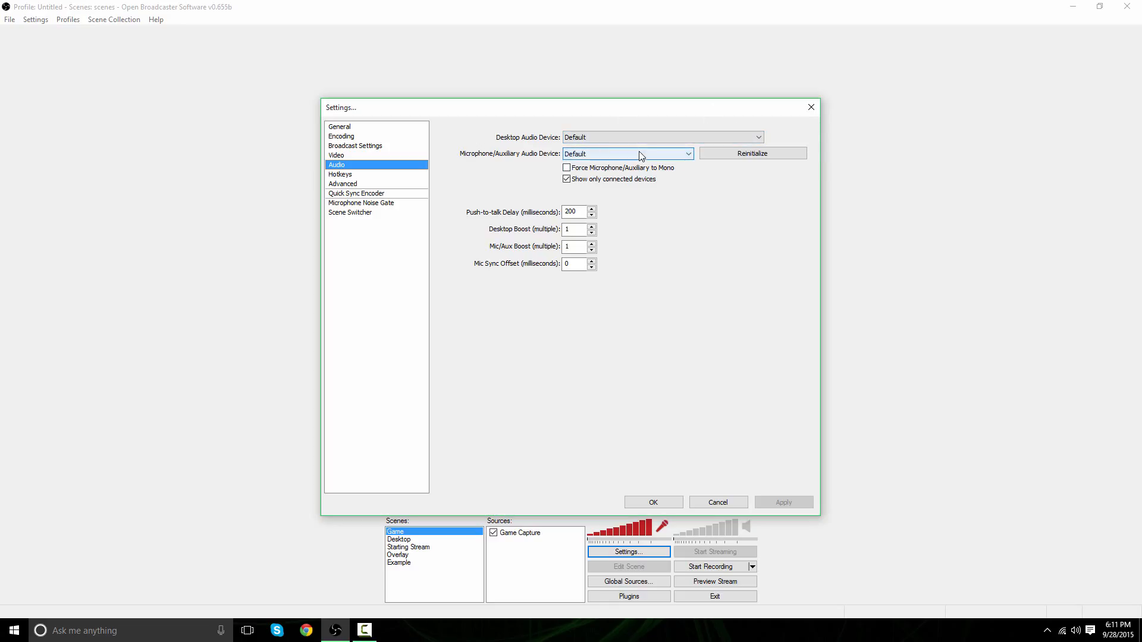
pyautogui.click(580, 212)
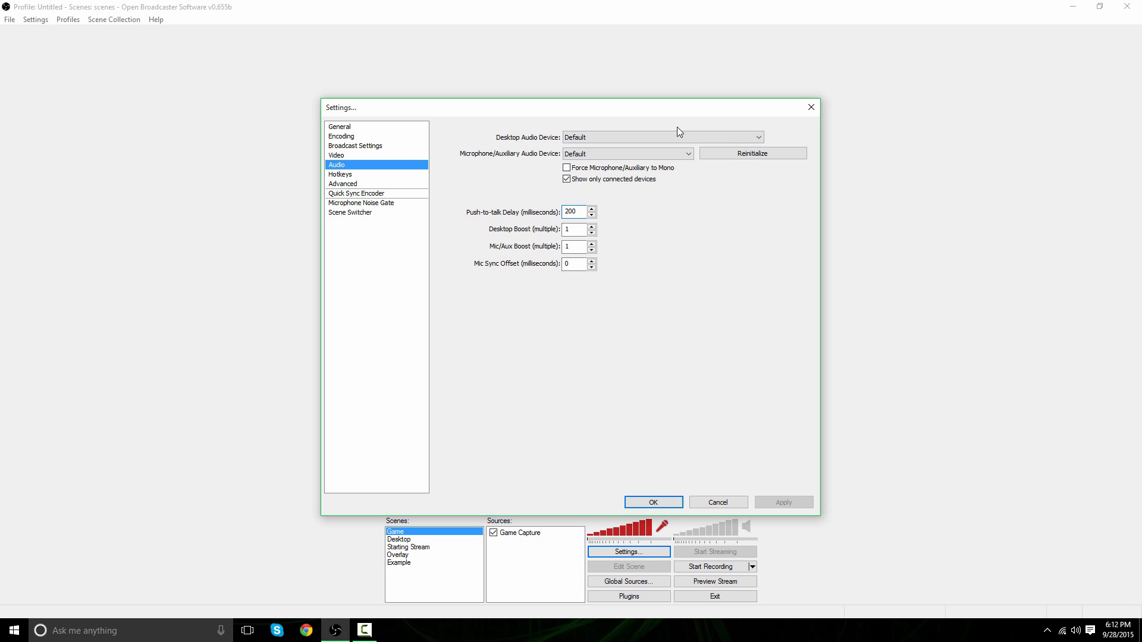
pyautogui.click(612, 138)
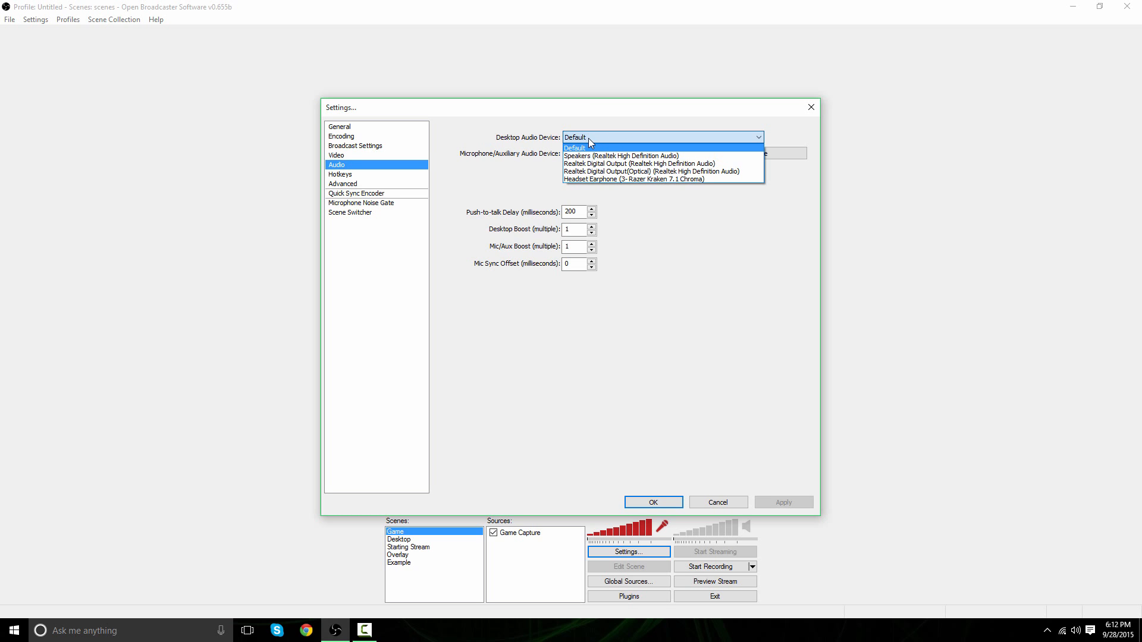
pyautogui.click(588, 139)
pyautogui.click(589, 138)
pyautogui.click(589, 138)
pyautogui.click(589, 139)
pyautogui.click(587, 137)
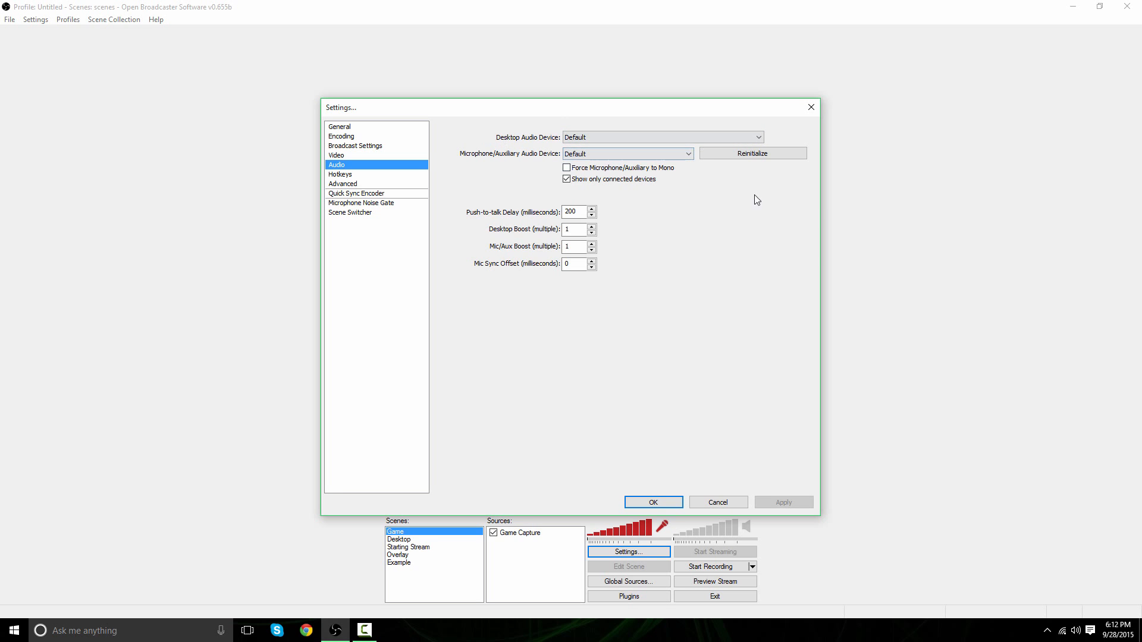
pyautogui.click(615, 155)
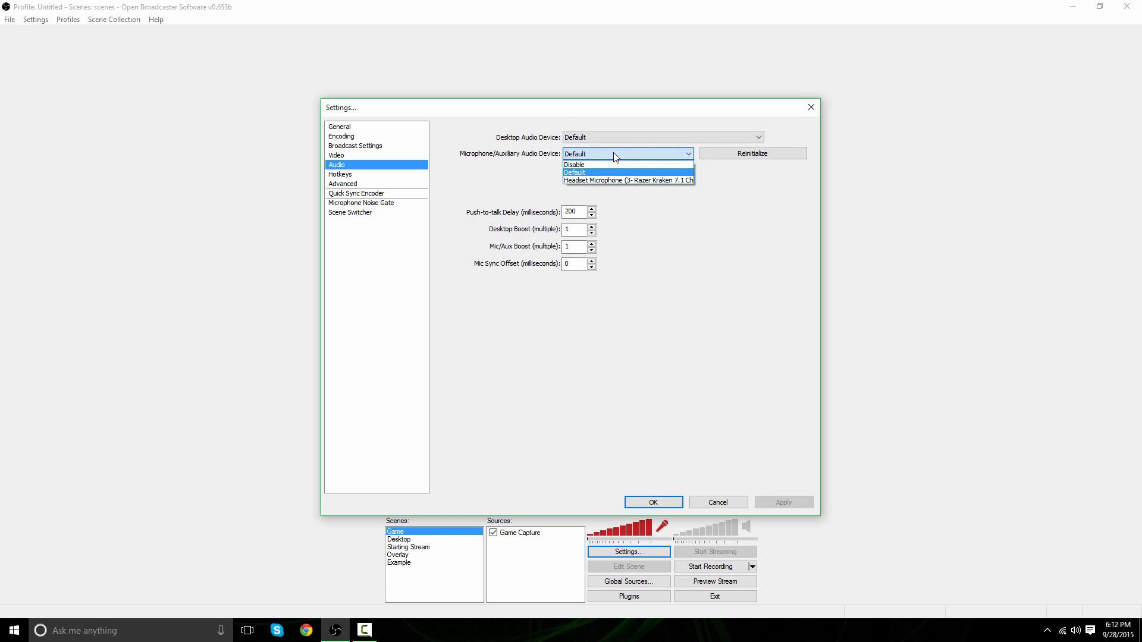
pyautogui.click(648, 191)
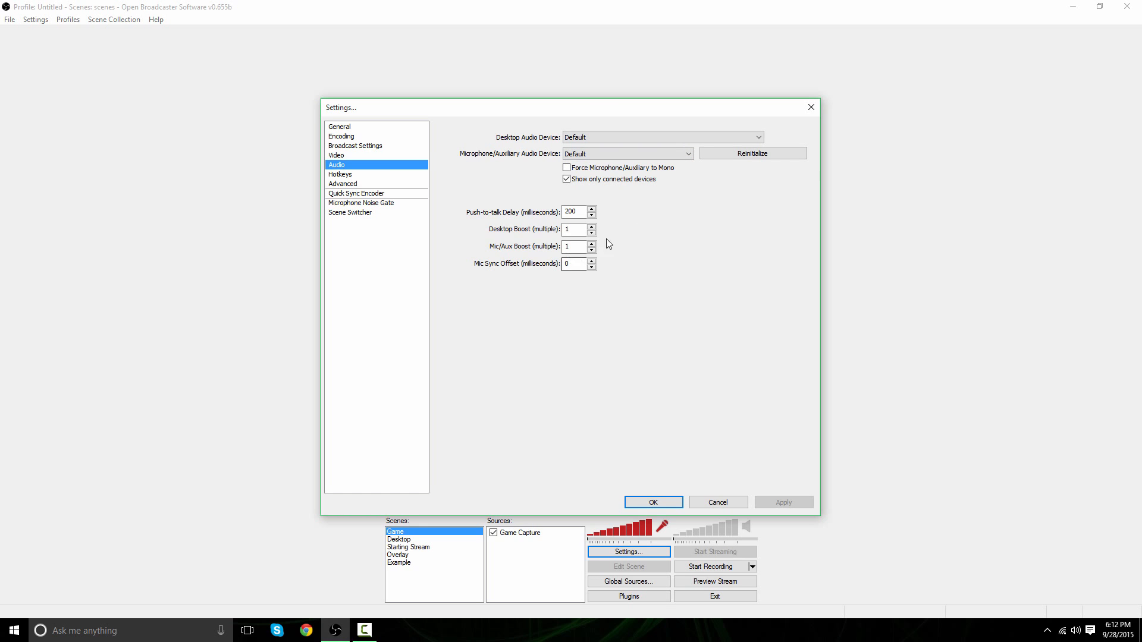
pyautogui.click(360, 176)
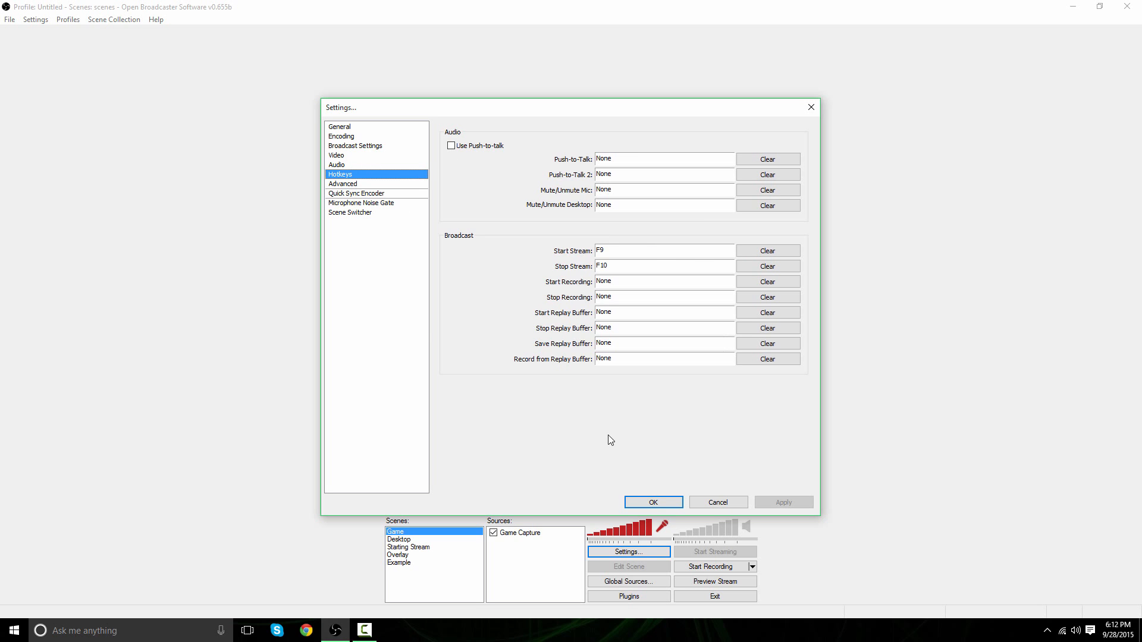
# Step: Review the x264 CPU presets in the advanced settings and select veryfast
pyautogui.click(349, 185)
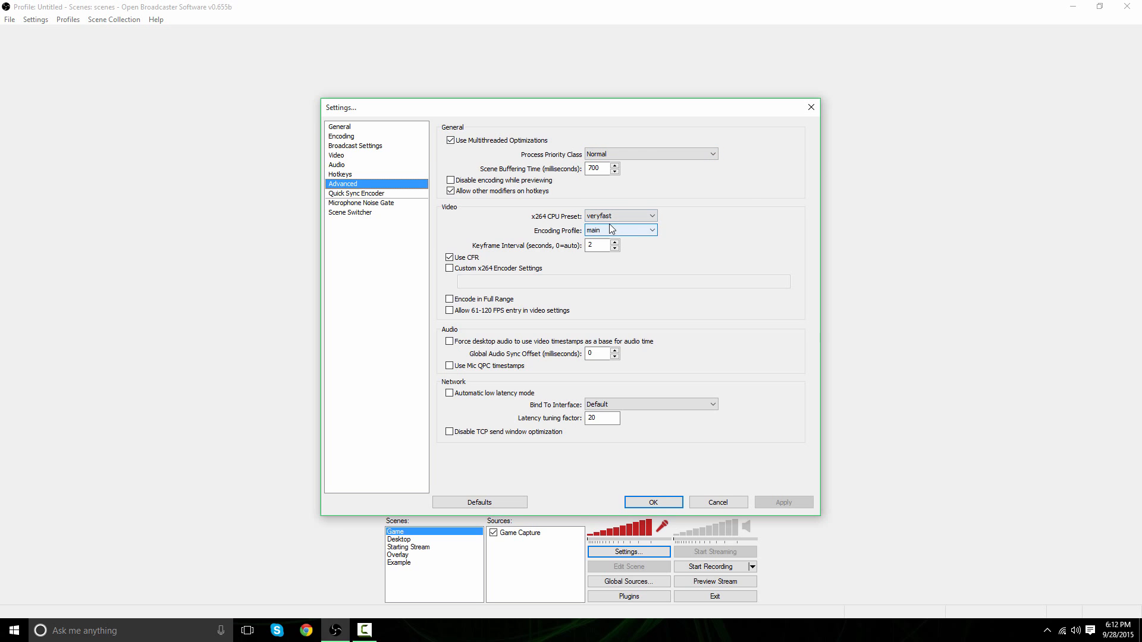
pyautogui.click(631, 218)
pyautogui.click(631, 218)
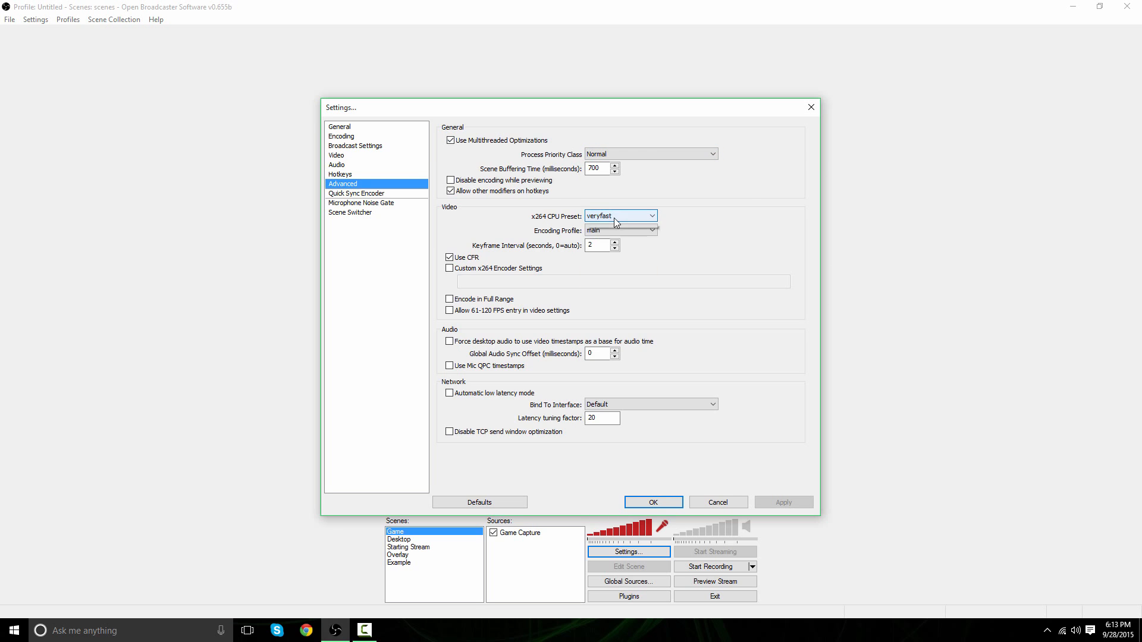
pyautogui.click(614, 218)
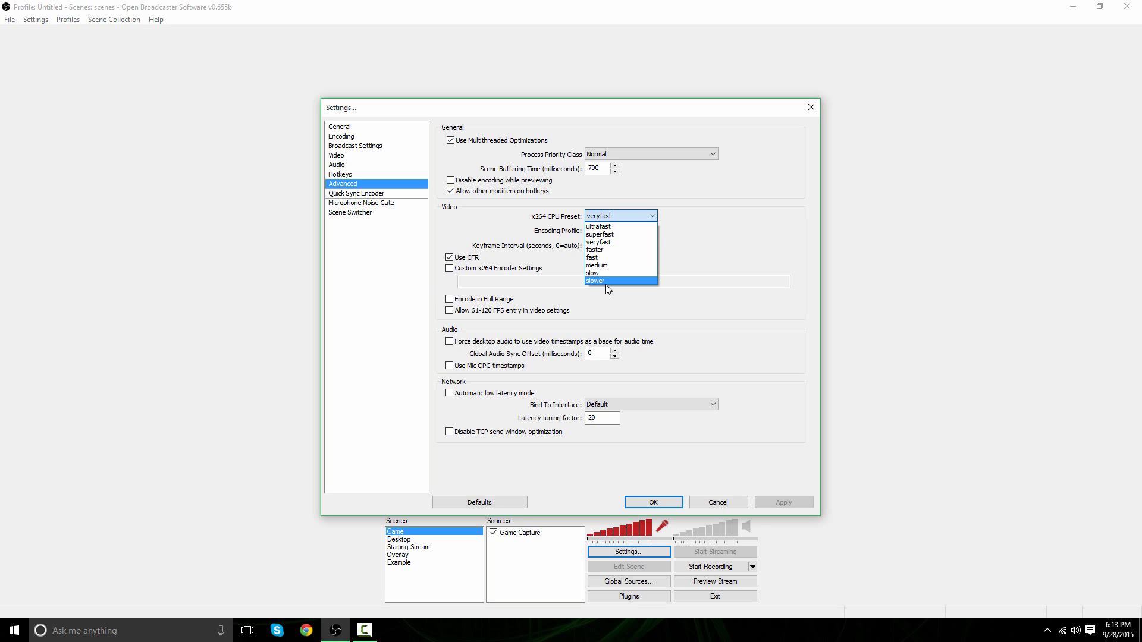
pyautogui.click(648, 216)
pyautogui.click(648, 215)
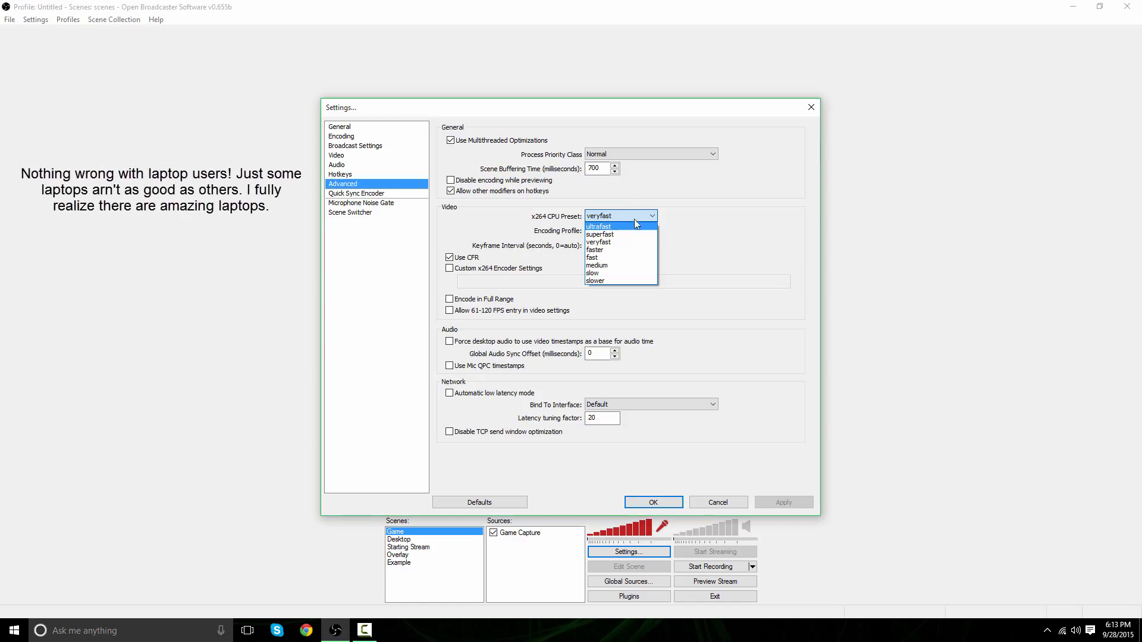
pyautogui.click(642, 217)
pyautogui.click(644, 218)
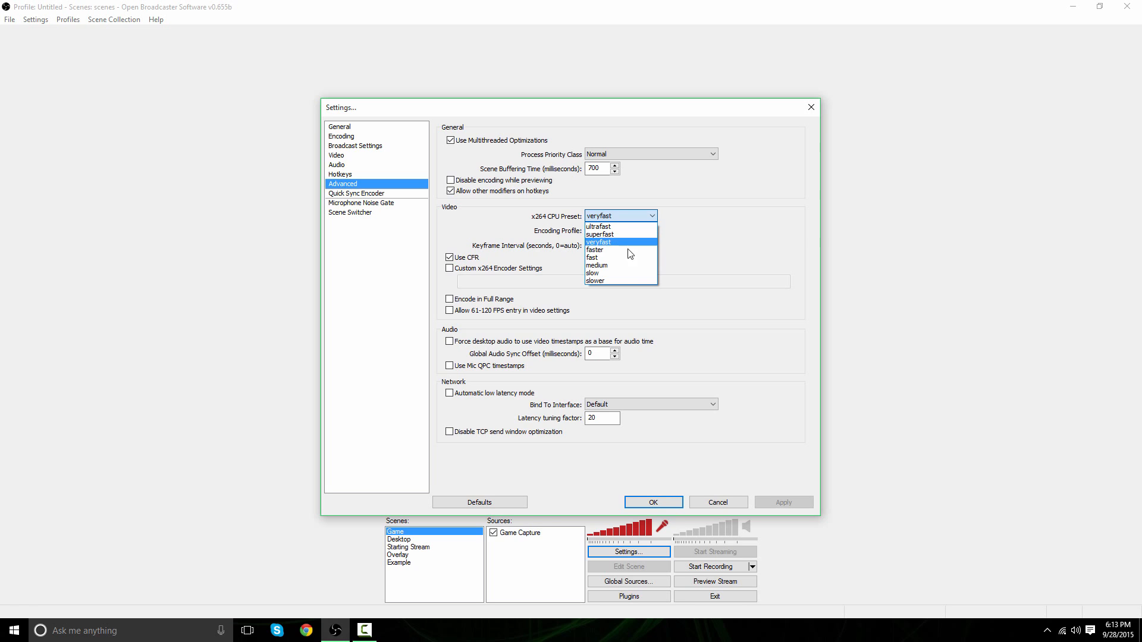
pyautogui.click(621, 242)
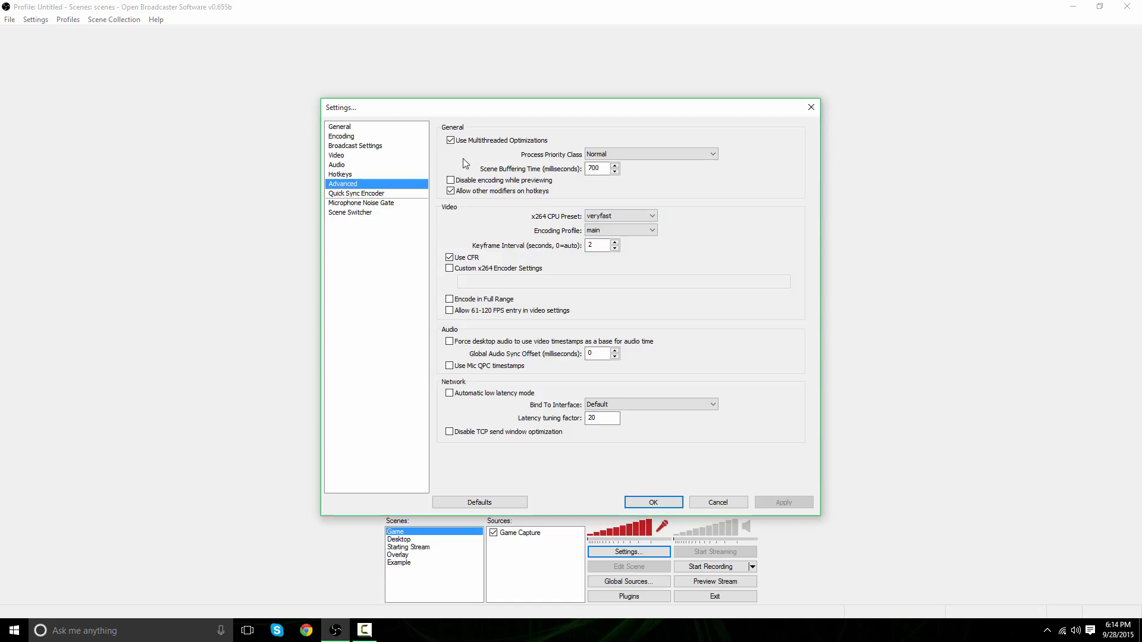
# Step: Open the Quick Sync Encoder settings
pyautogui.click(366, 195)
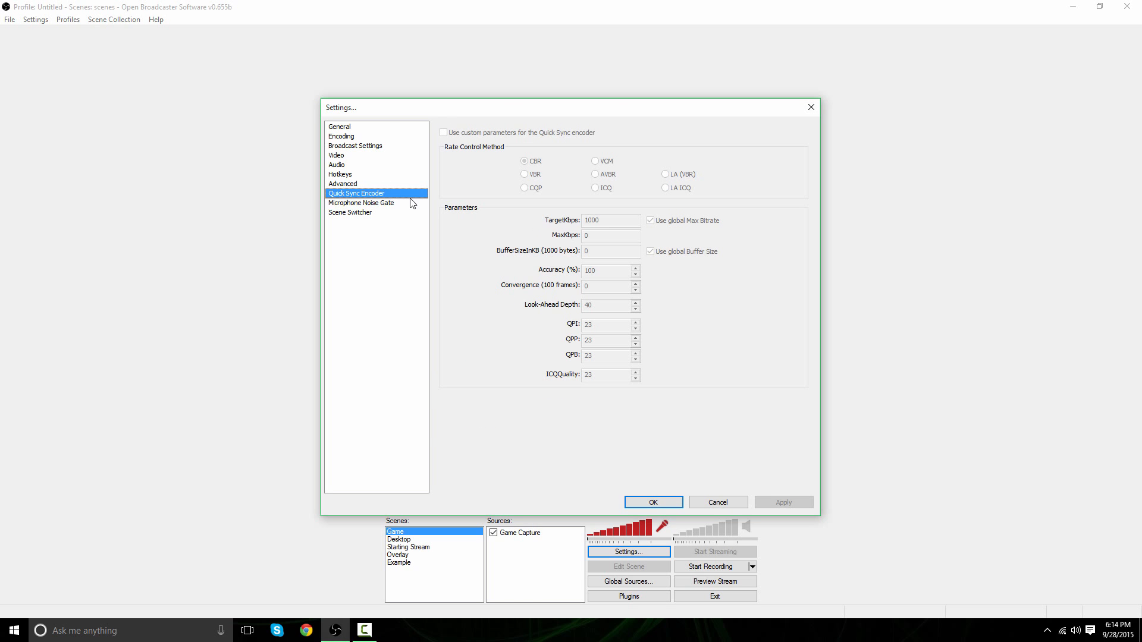
# Step: Review the microphone noise gate, scene switcher and general settings, and close the settings dialog
pyautogui.click(393, 205)
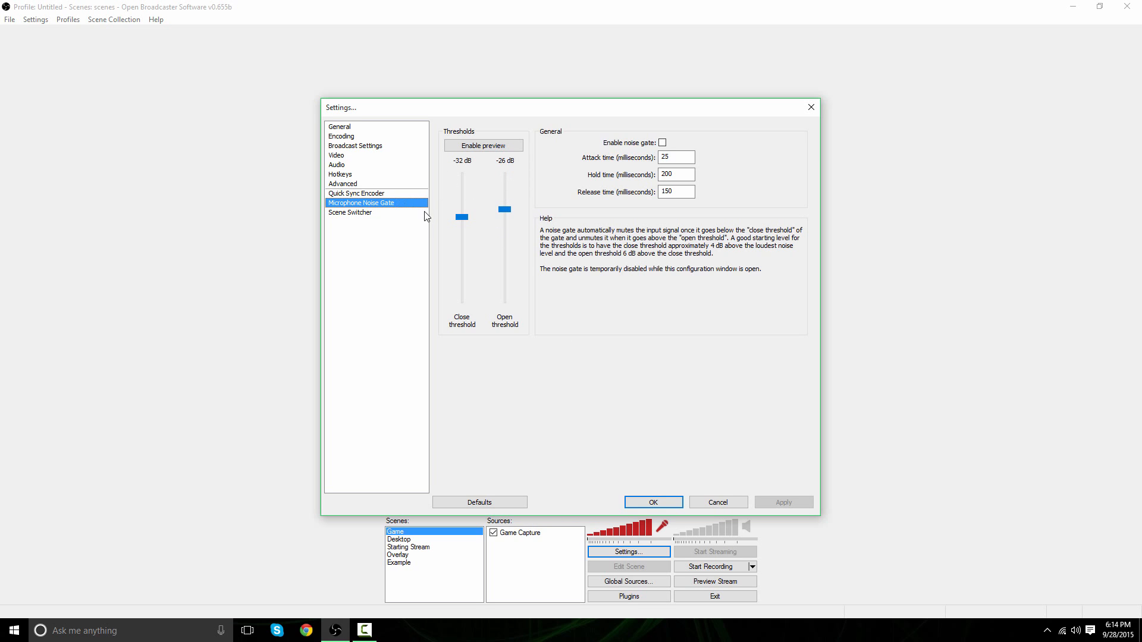
pyautogui.click(360, 213)
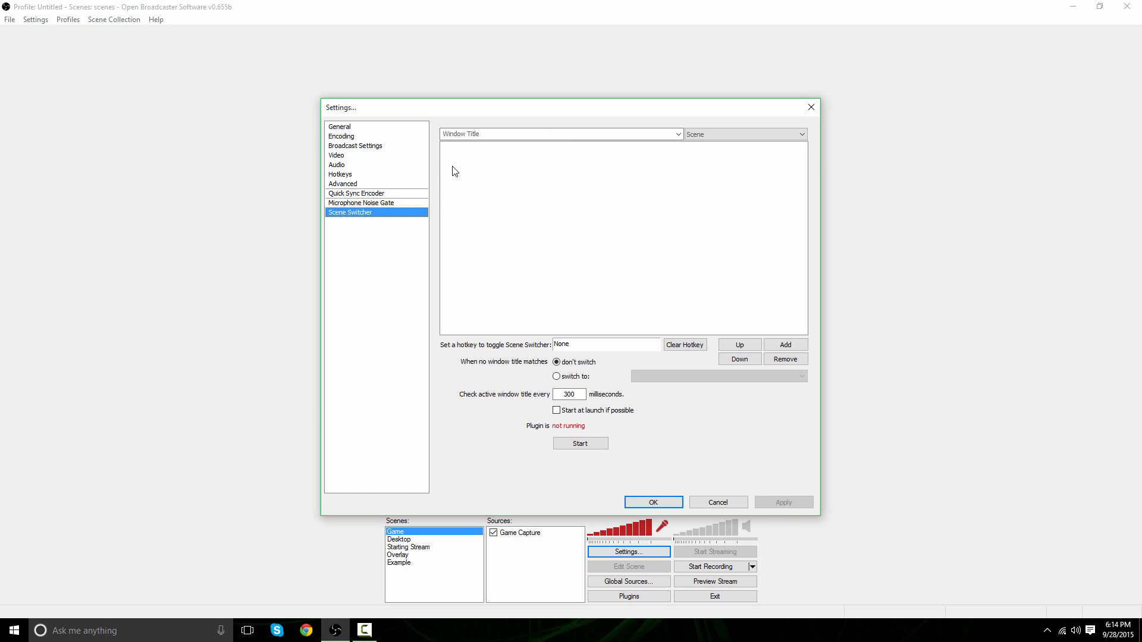
pyautogui.click(578, 394)
pyautogui.click(364, 128)
pyautogui.click(361, 202)
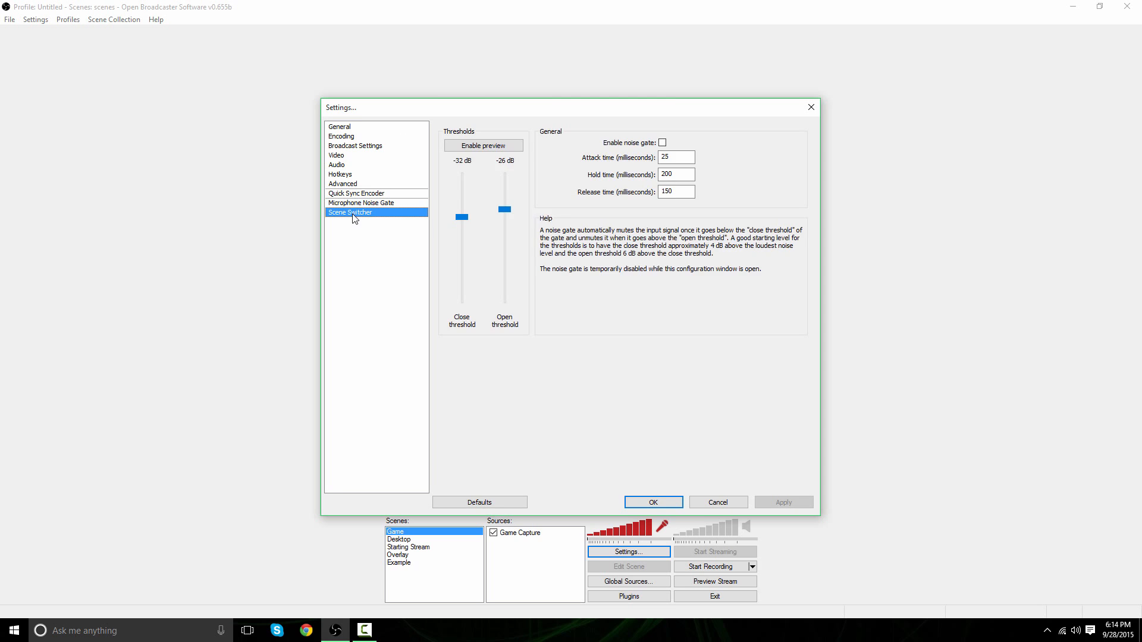
pyautogui.click(357, 213)
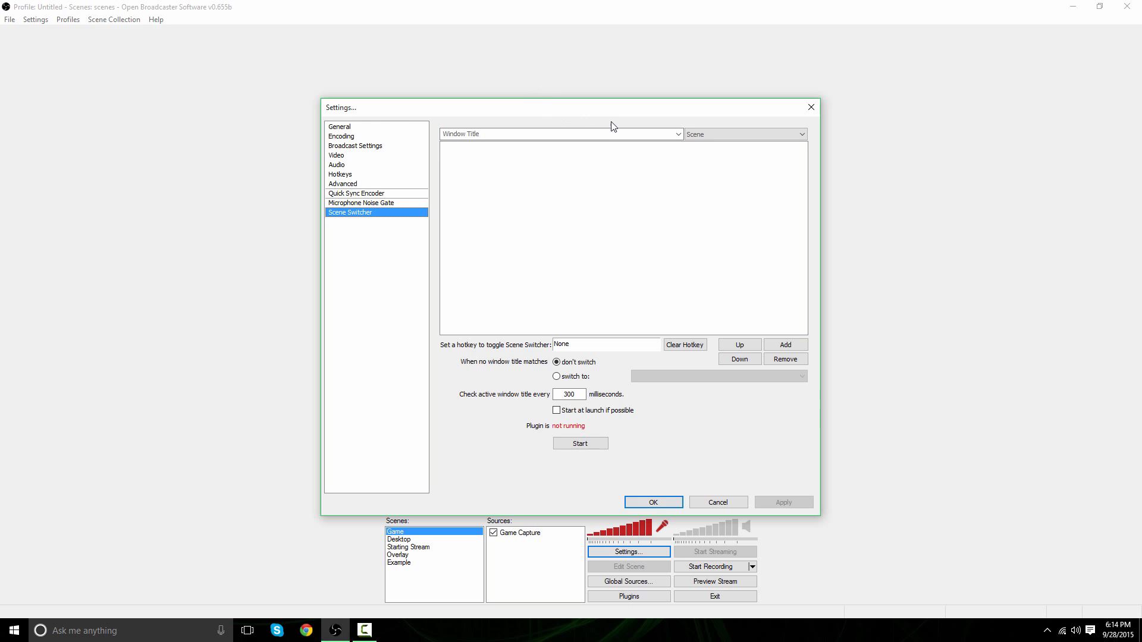
pyautogui.click(348, 127)
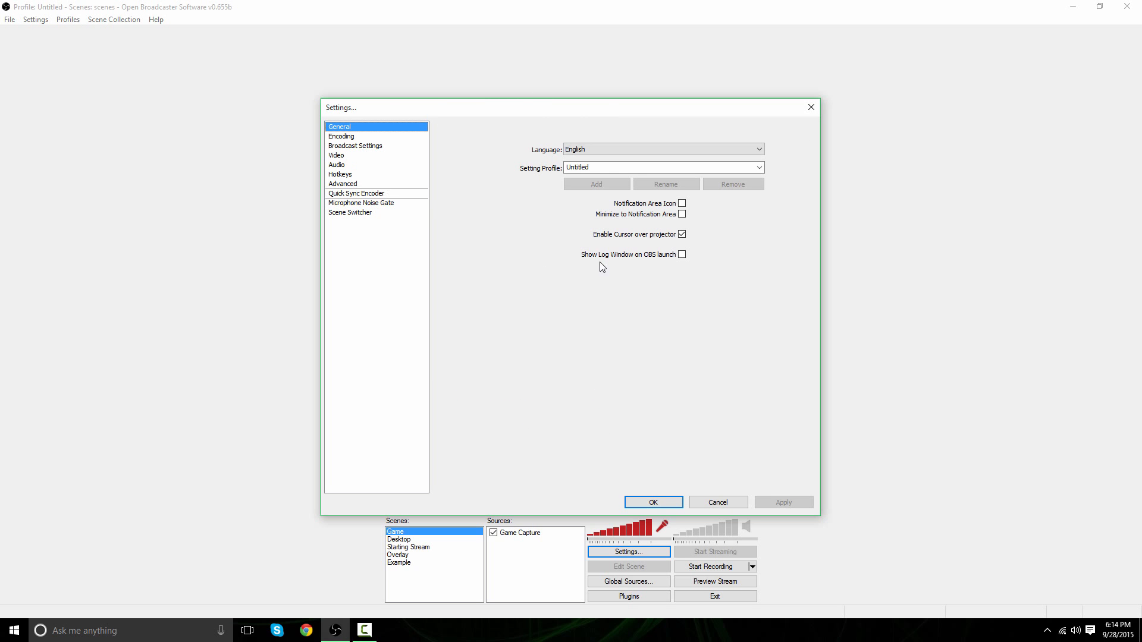
pyautogui.click(672, 502)
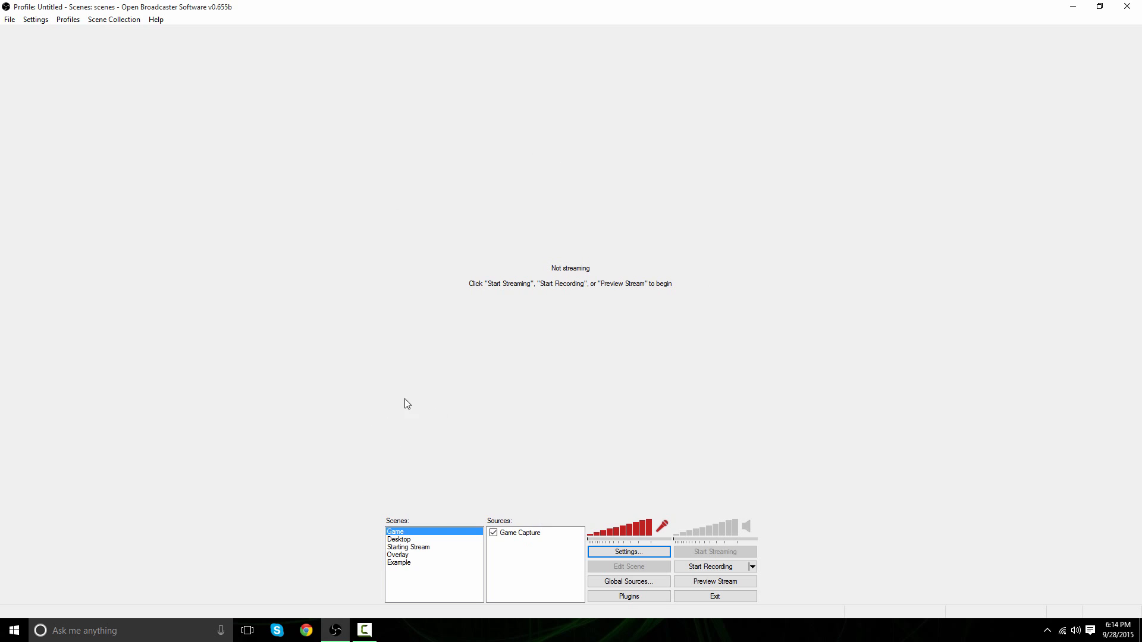
# Step: Add a new scene named Video
pyautogui.rightClick(427, 578)
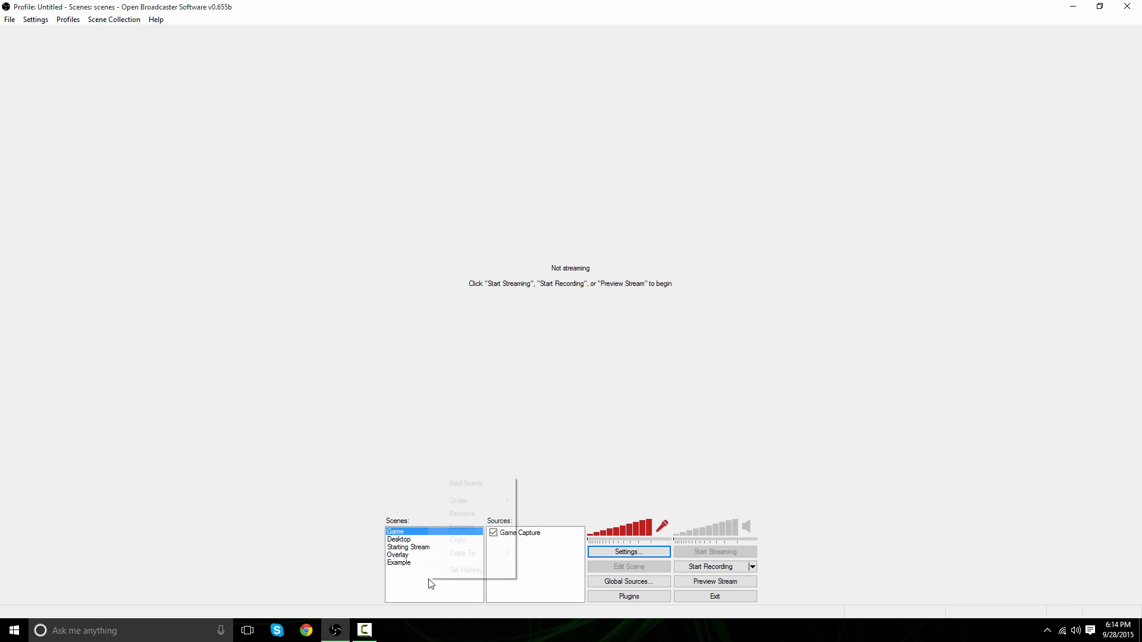
pyautogui.click(415, 456)
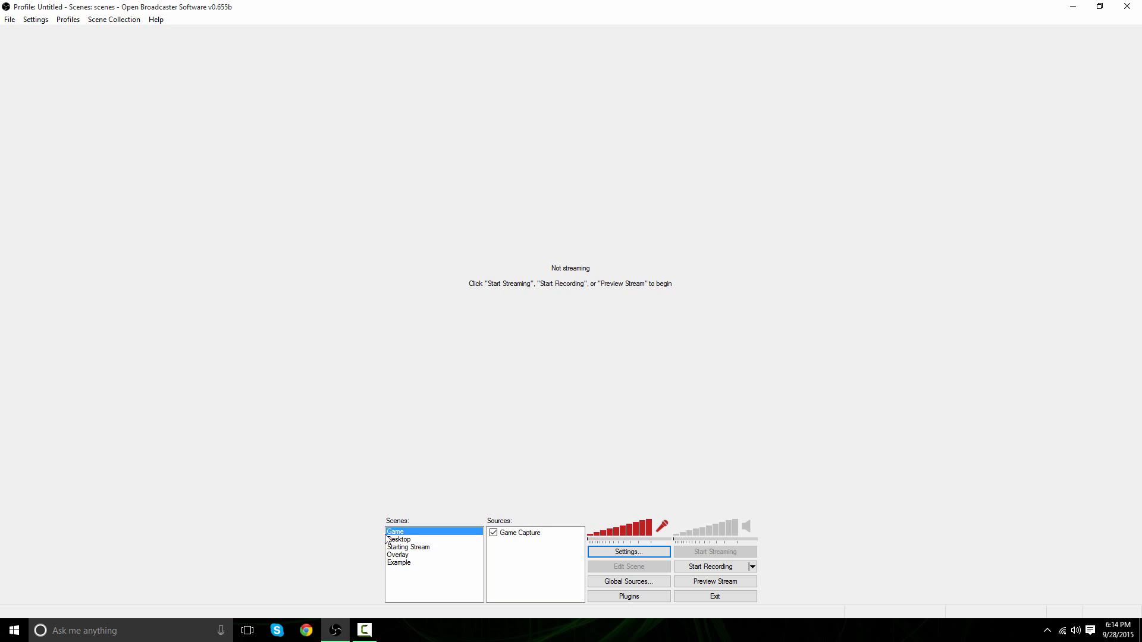
pyautogui.rightClick(415, 588)
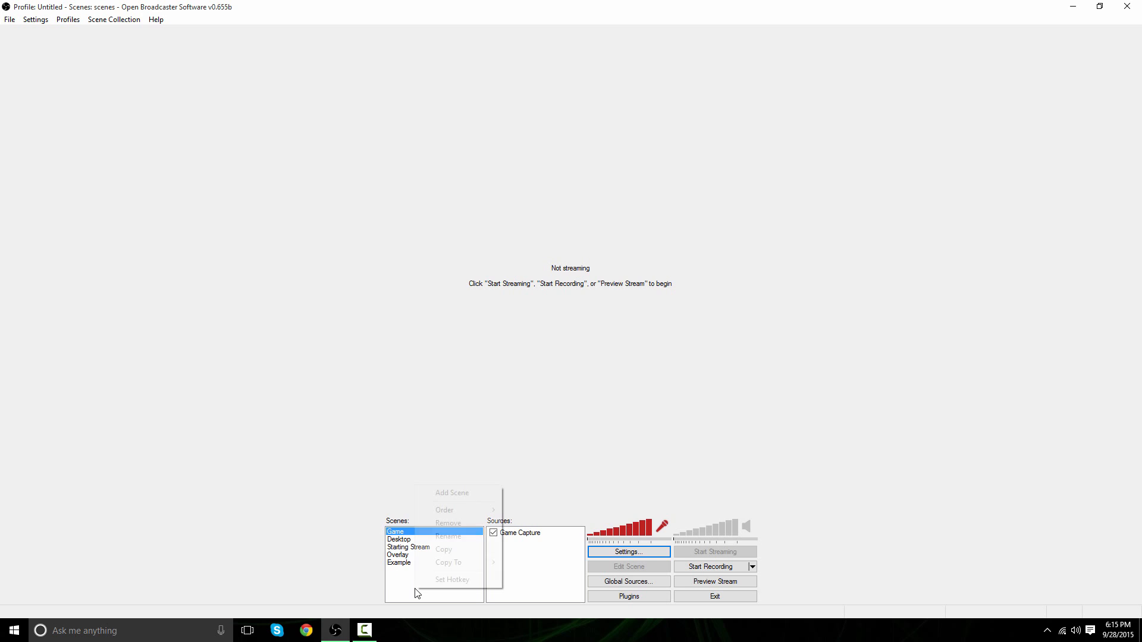
pyautogui.click(454, 493)
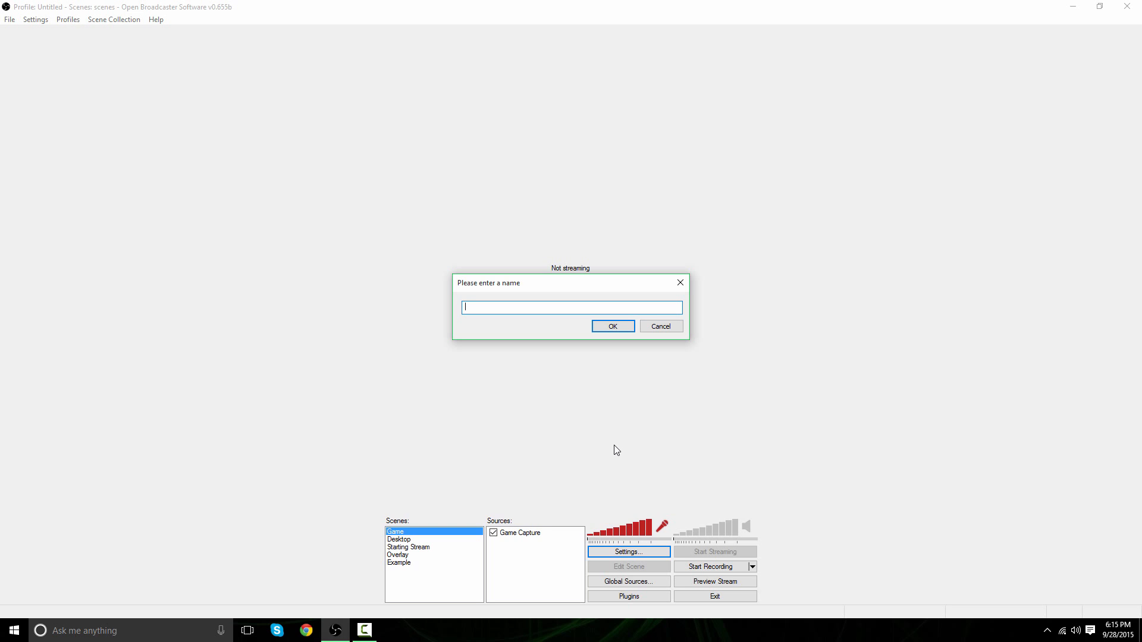
pyautogui.write('Video')
pyautogui.press('Return')
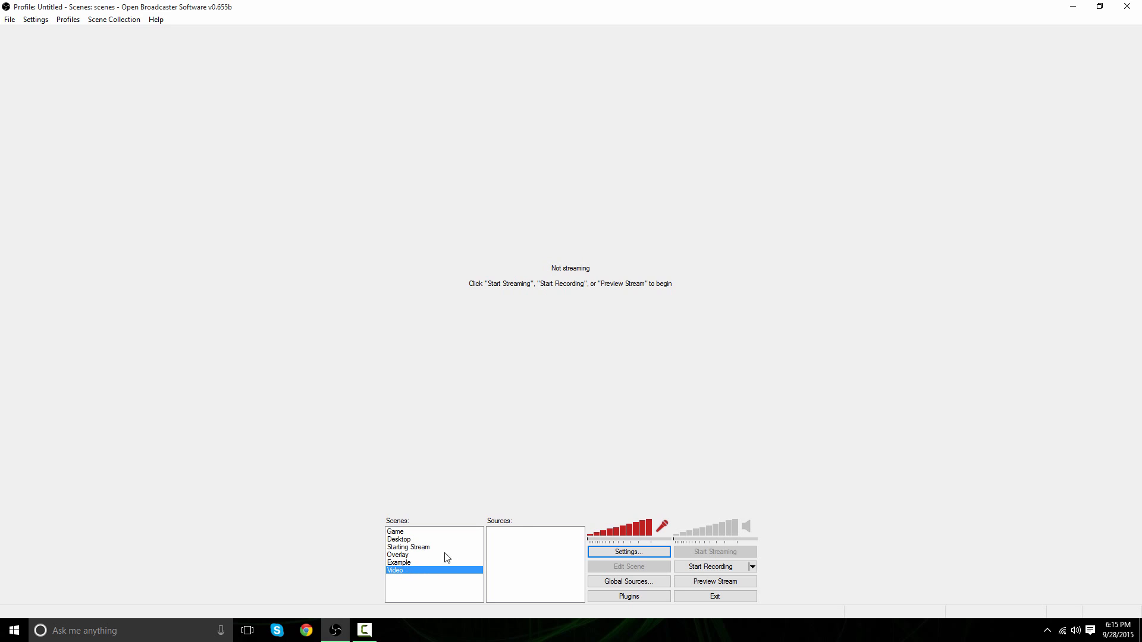
# Step: Look through the existing scenes' sources and add a source of type Game Capture, under its default name, to the Video scene
pyautogui.click(403, 540)
pyautogui.click(402, 548)
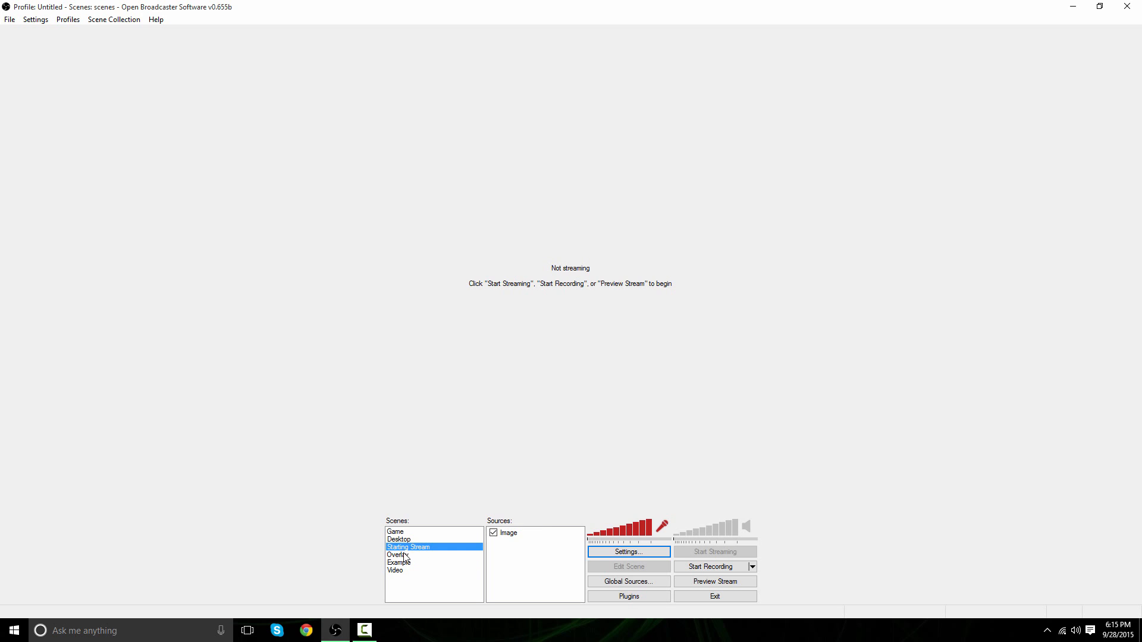
pyautogui.click(397, 555)
pyautogui.click(392, 569)
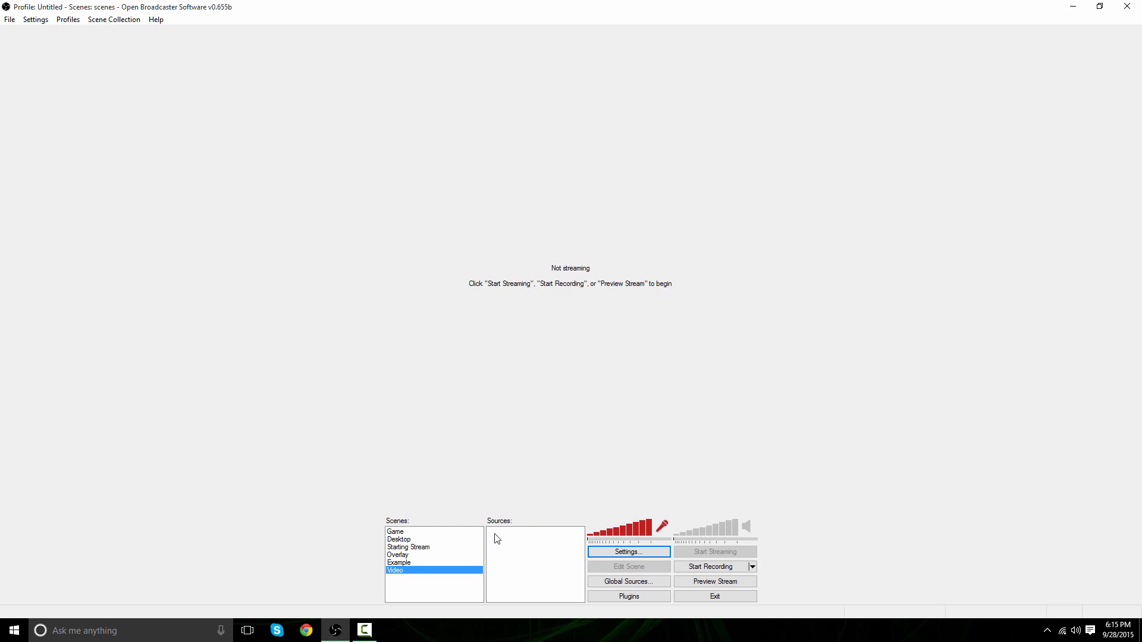
pyautogui.rightClick(514, 561)
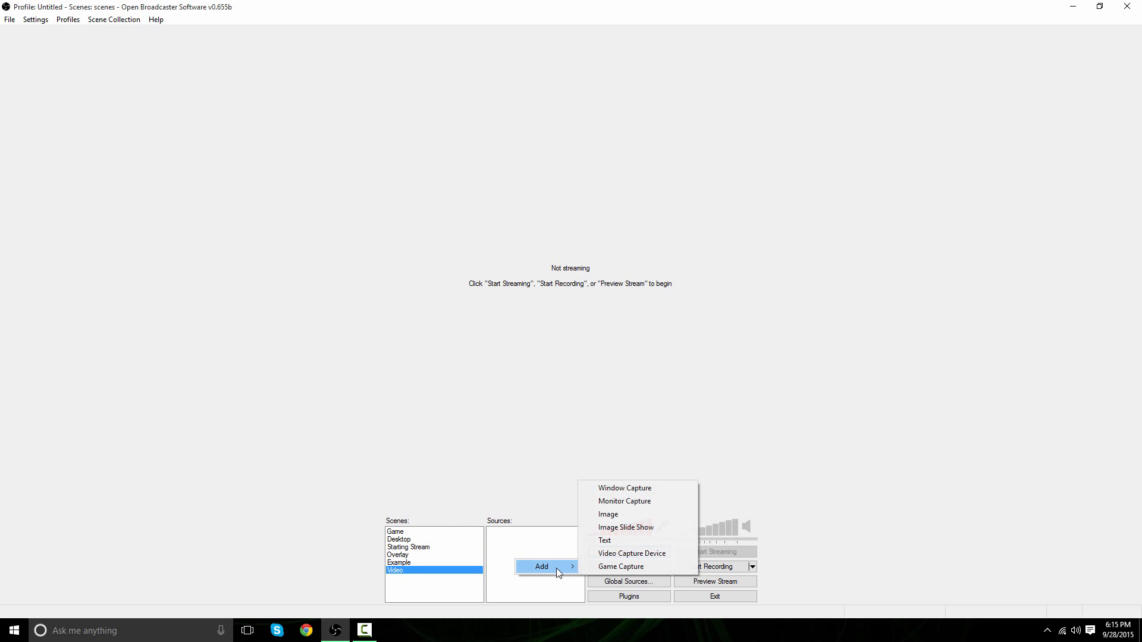
pyautogui.moveTo(558, 566)
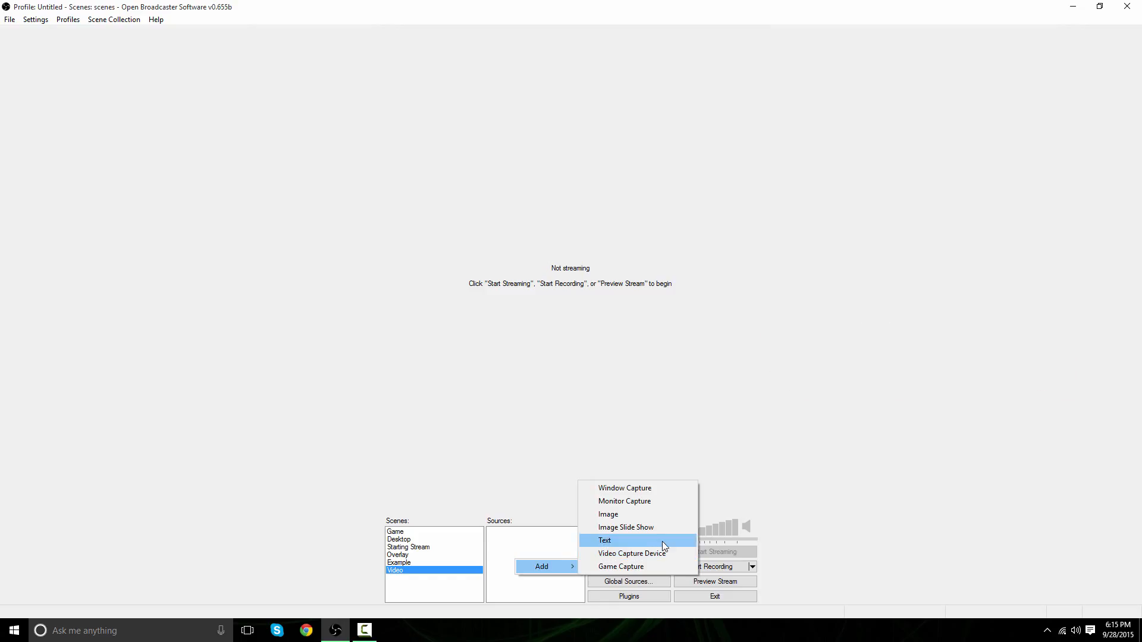
pyautogui.click(625, 566)
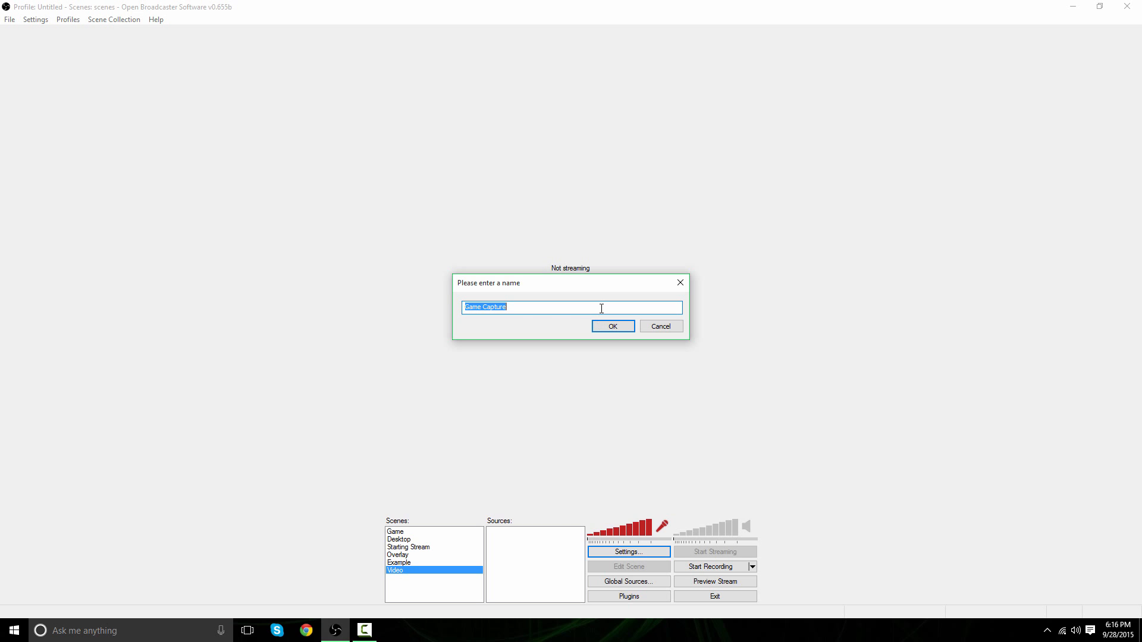
pyautogui.click(611, 331)
# Step: Check which applications can be captured, and launch Minecraft offline from its launcher with the OptiFine profile
pyautogui.click(154, 70)
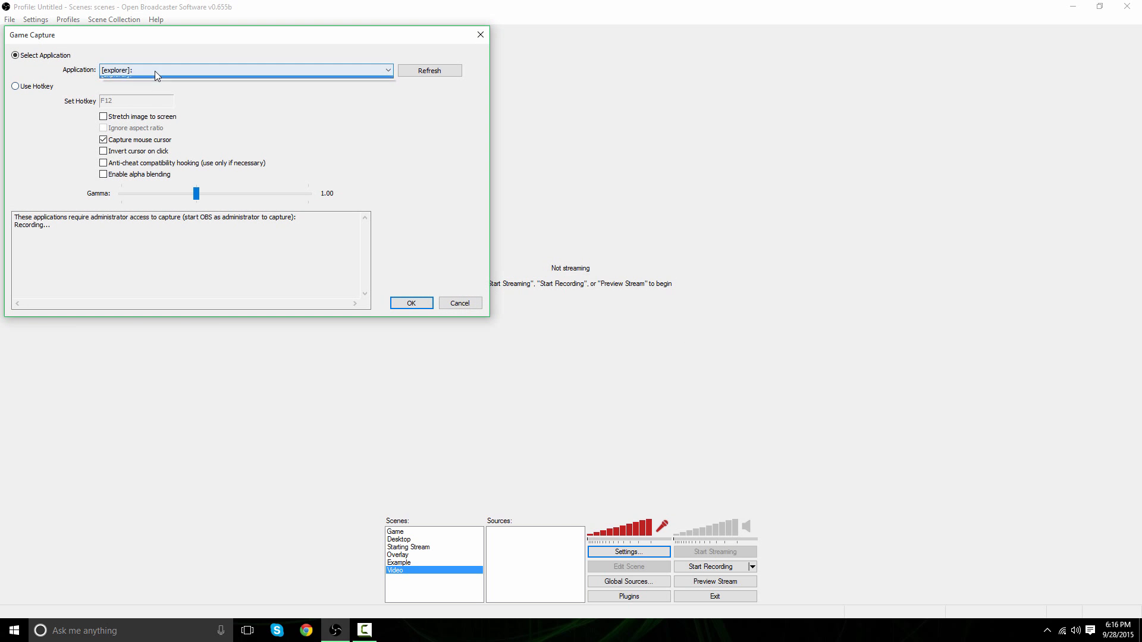
pyautogui.click(154, 71)
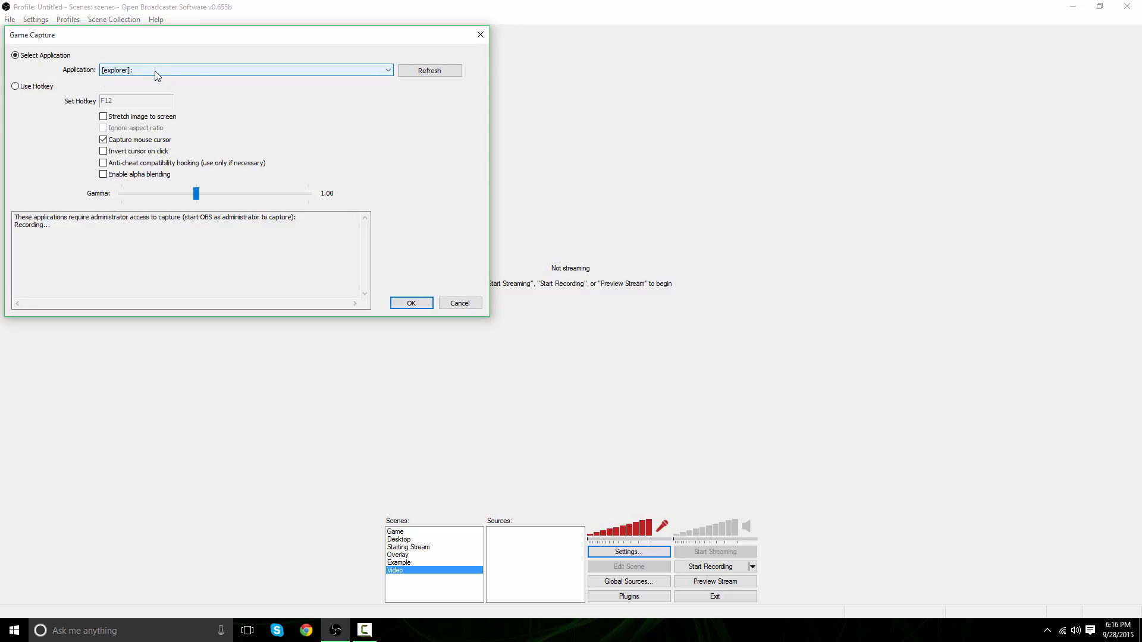
pyautogui.click(842, 19)
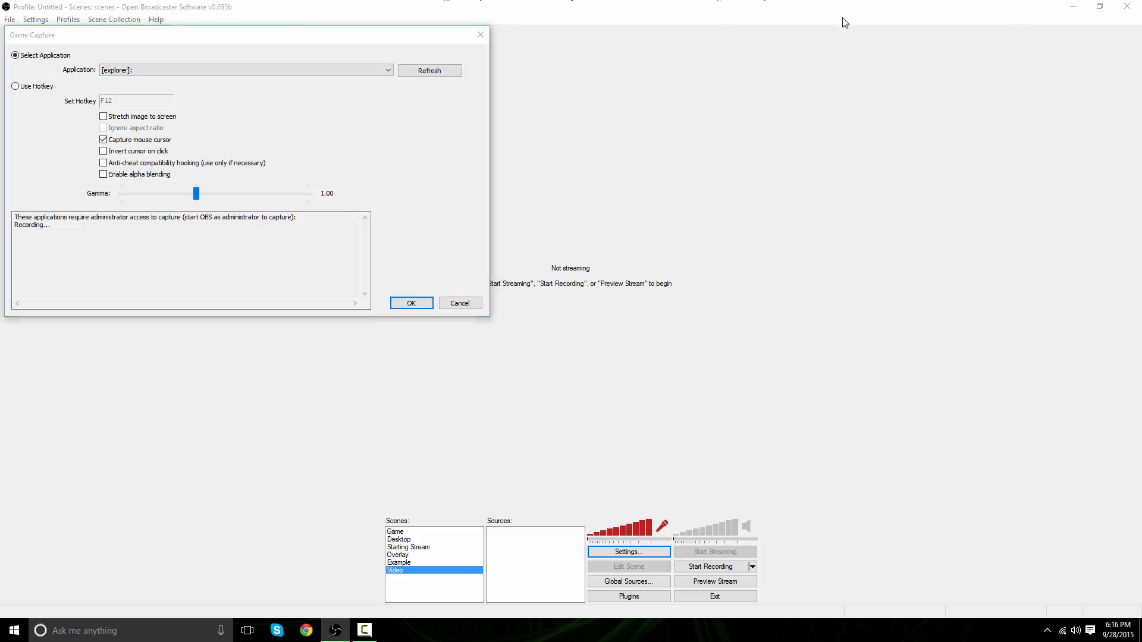
pyautogui.click(14, 630)
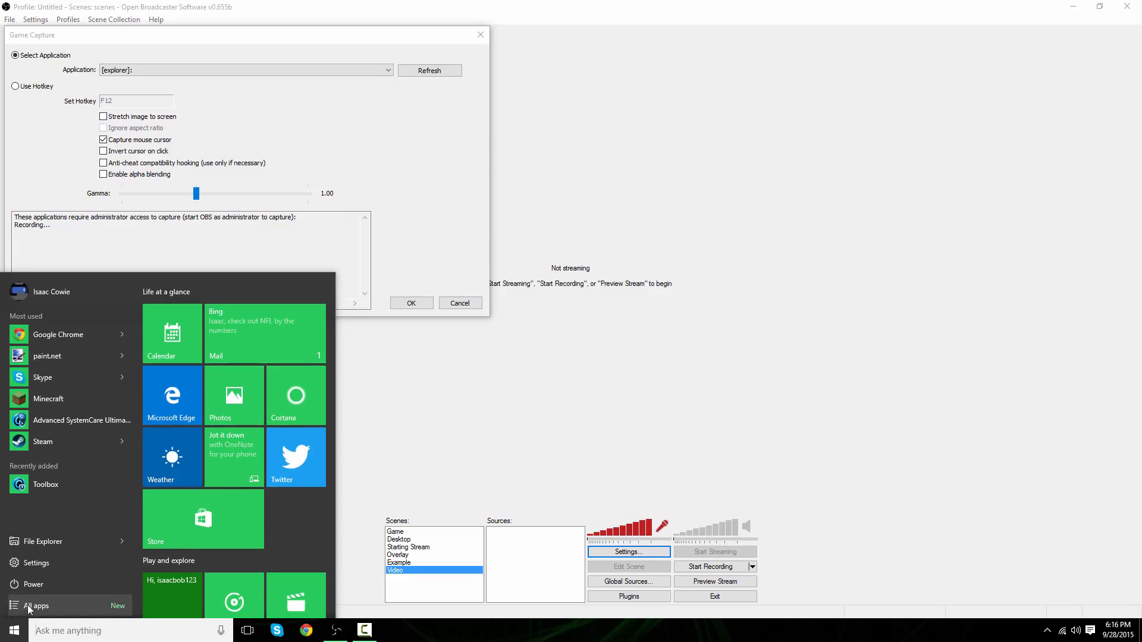
pyautogui.click(87, 396)
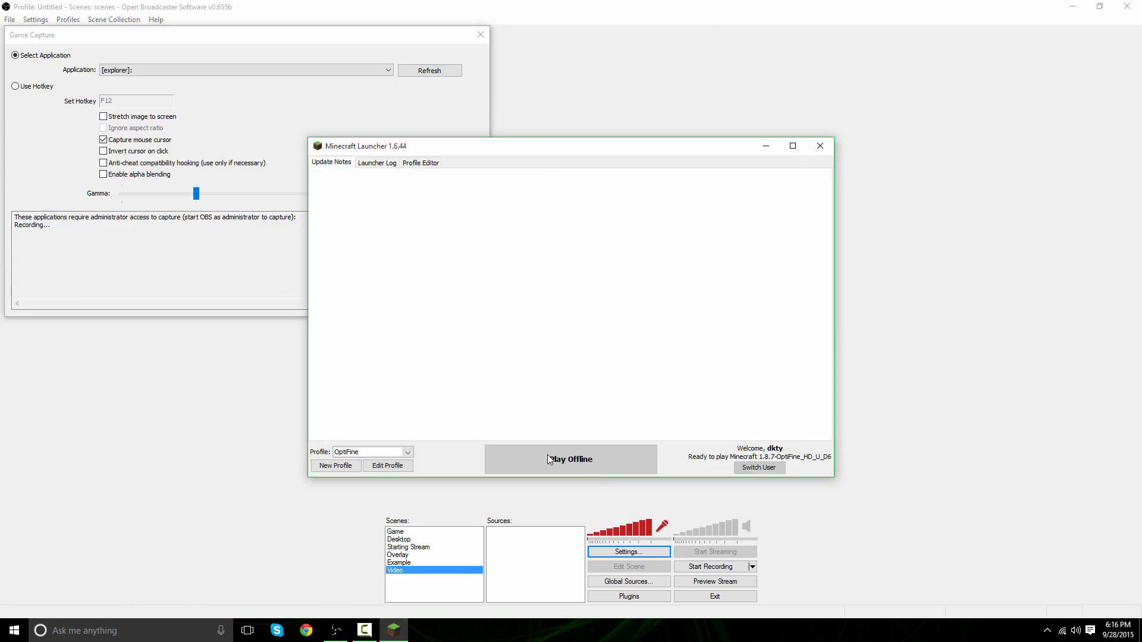
pyautogui.click(546, 455)
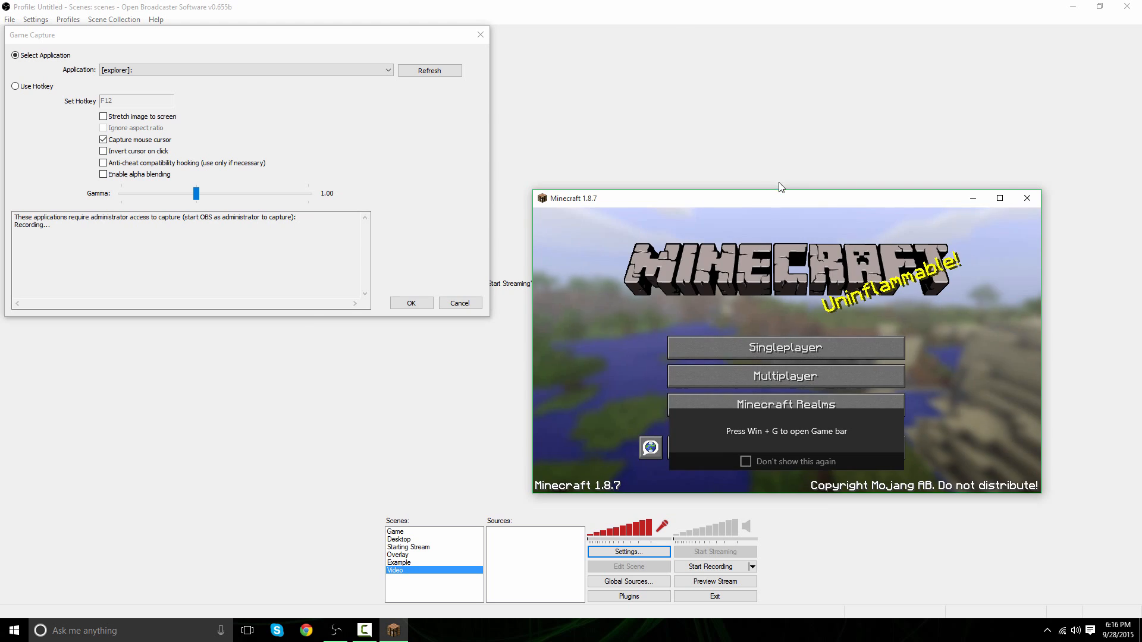
pyautogui.moveTo(709, 199); pyautogui.dragTo(726, 170)
# Step: Refresh the Game Capture application list, choose Minecraft 1.8.7 as the captured application and accept the source
pyautogui.click(430, 70)
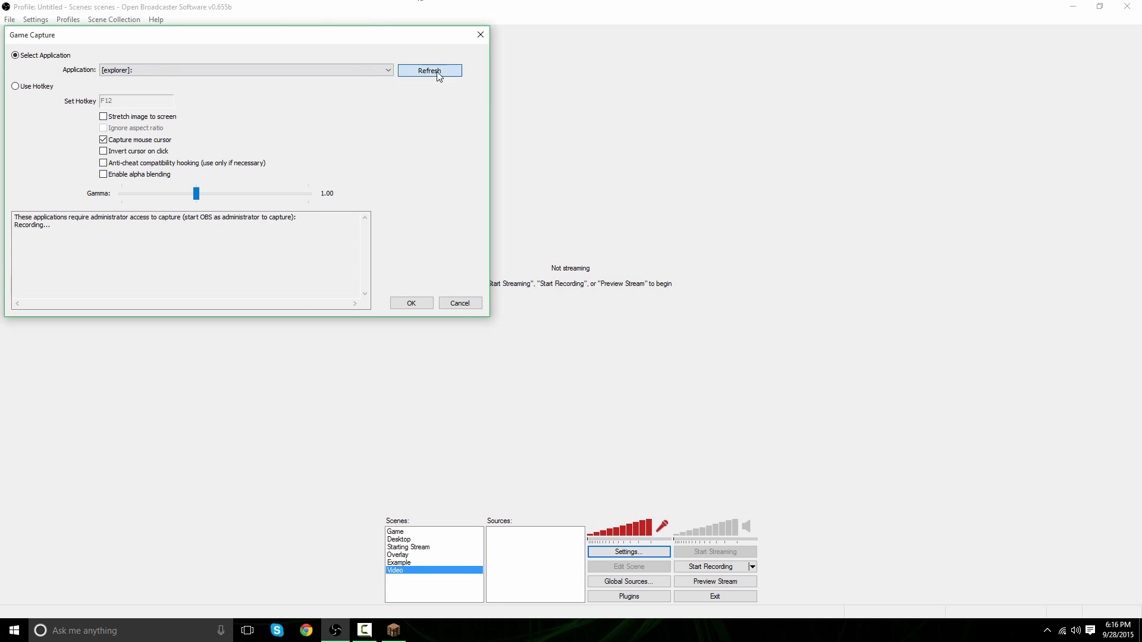
pyautogui.click(312, 71)
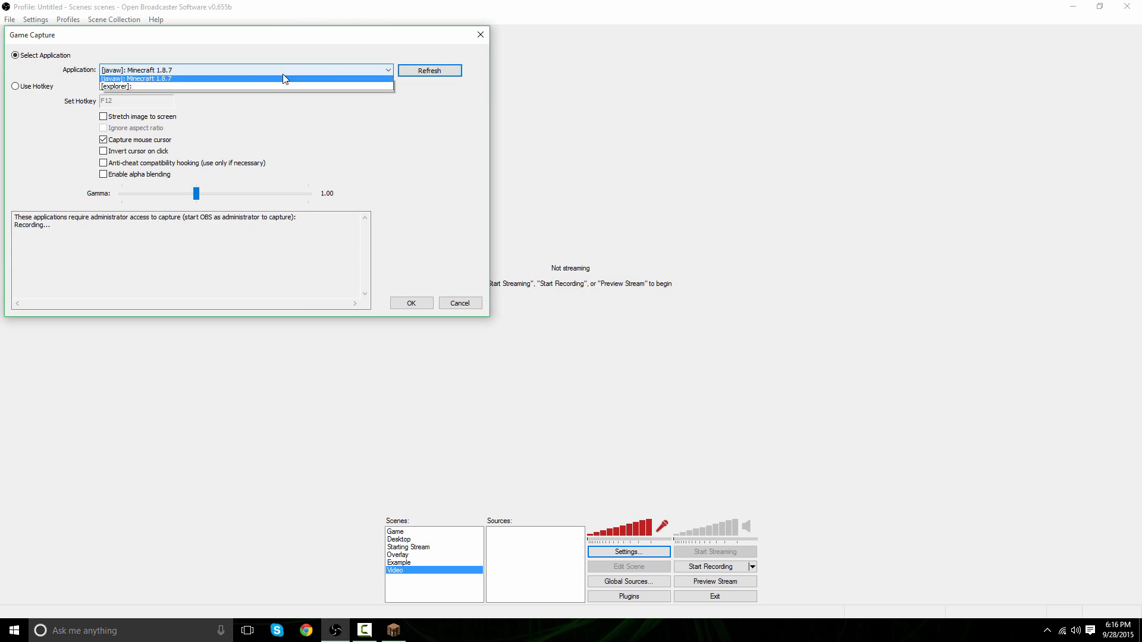
pyautogui.click(153, 85)
pyautogui.click(411, 303)
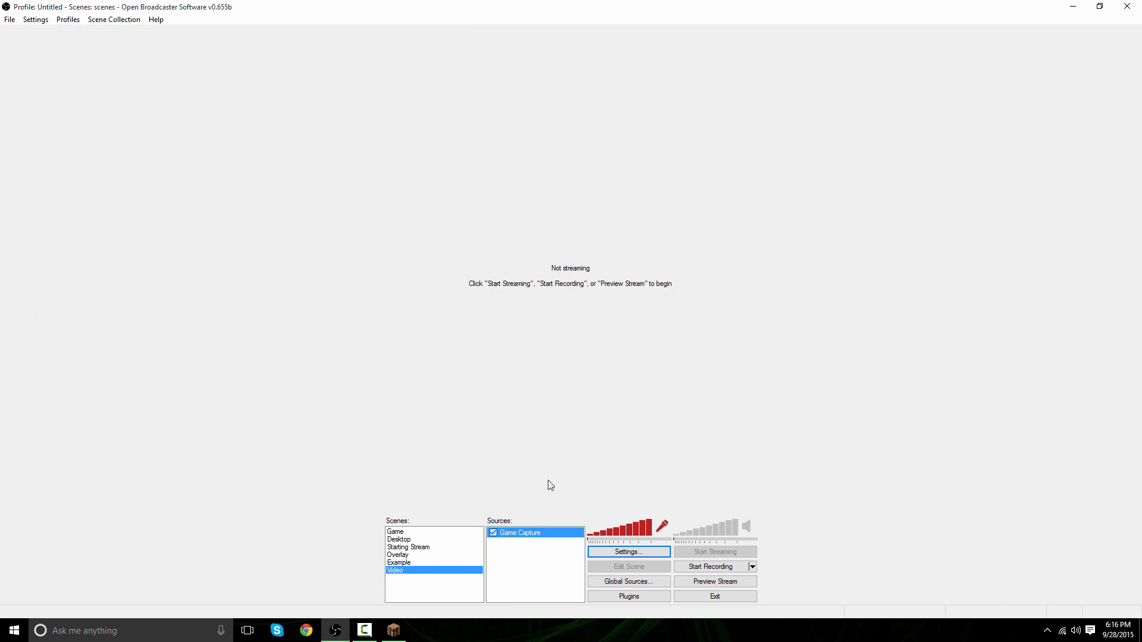
# Step: Reopen the Game Capture source to check its application choices, and keep Minecraft 1.8.7 selected
pyautogui.doubleClick(533, 534)
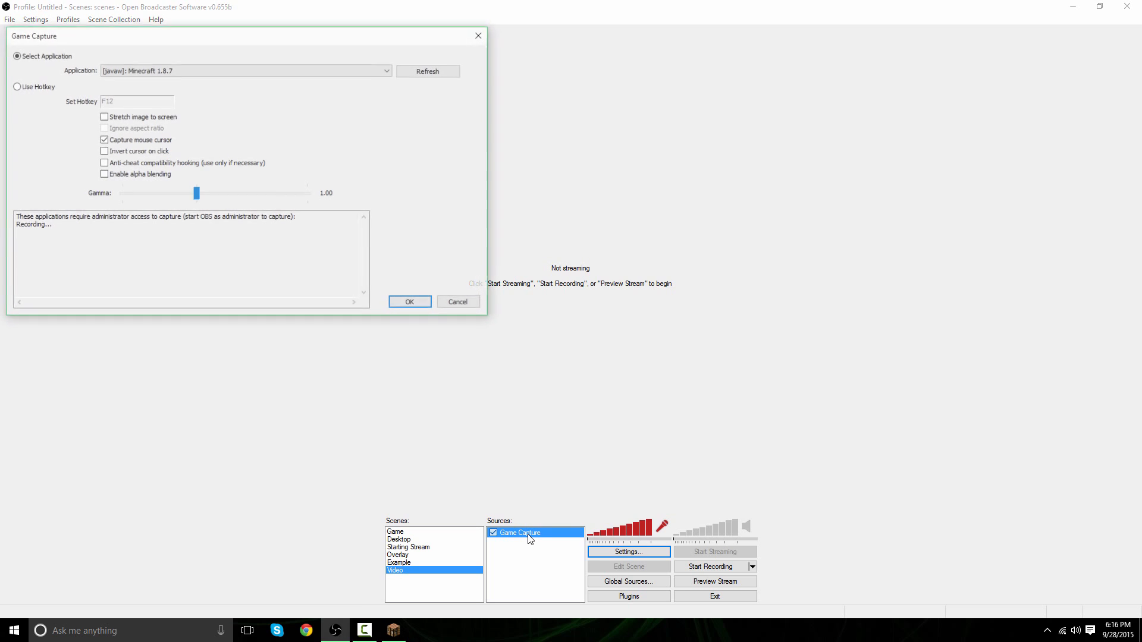
pyautogui.click(152, 72)
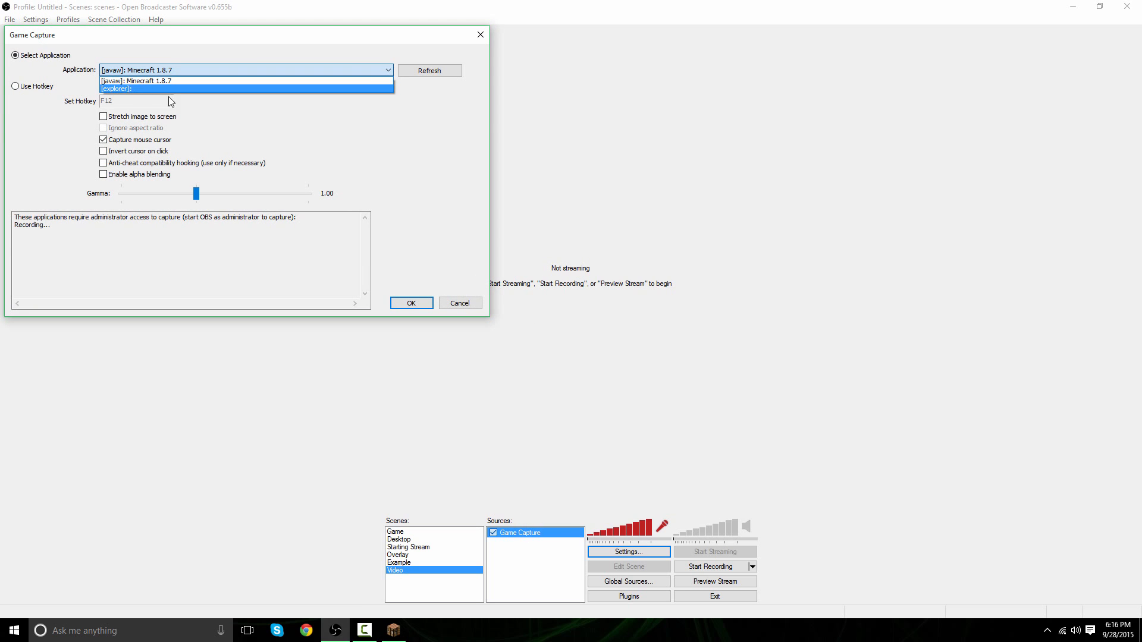
pyautogui.click(154, 90)
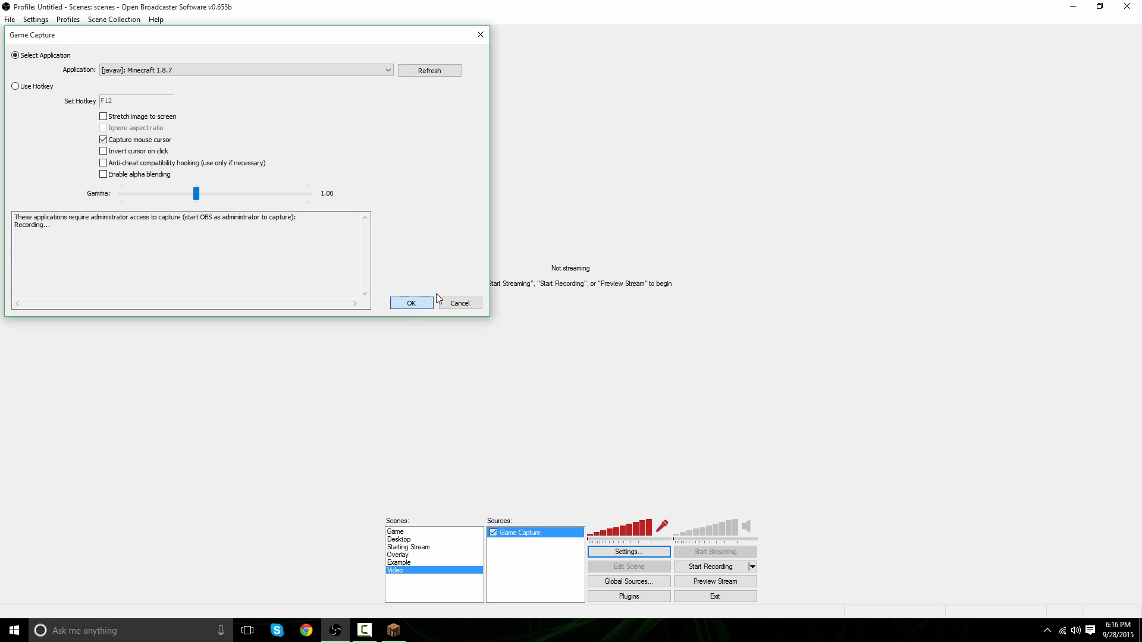
pyautogui.click(411, 303)
# Step: Bring the running Minecraft window into view to check it, and return to the maximized Open Broadcaster Software window
pyautogui.moveTo(694, 31); pyautogui.dragTo(523, 65)
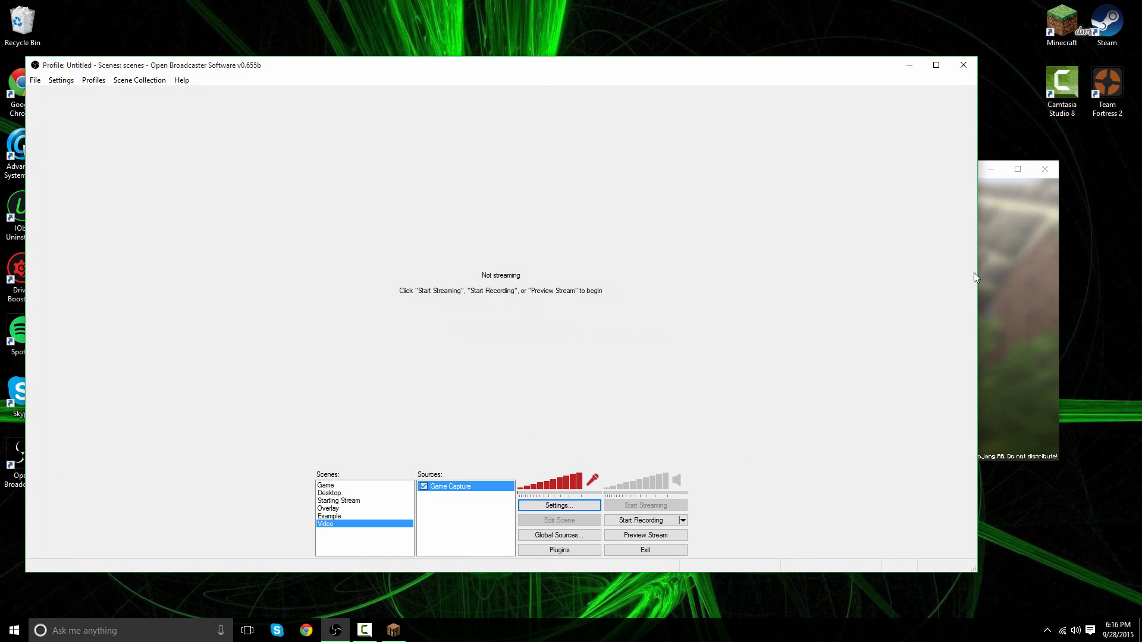
pyautogui.click(999, 268)
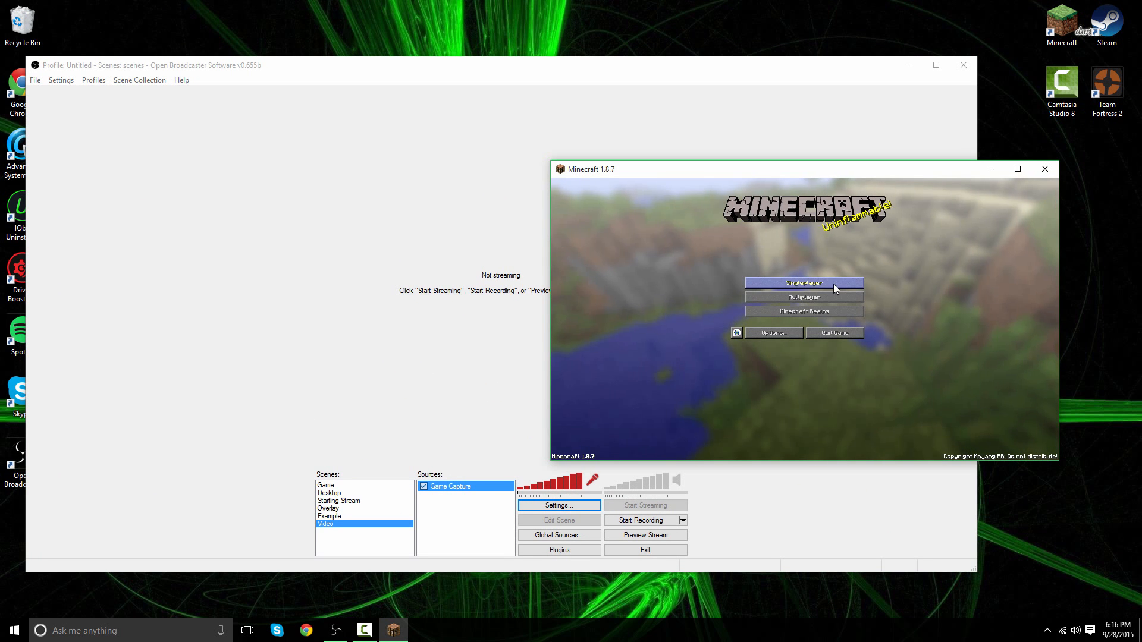
pyautogui.click(616, 69)
pyautogui.doubleClick(616, 70)
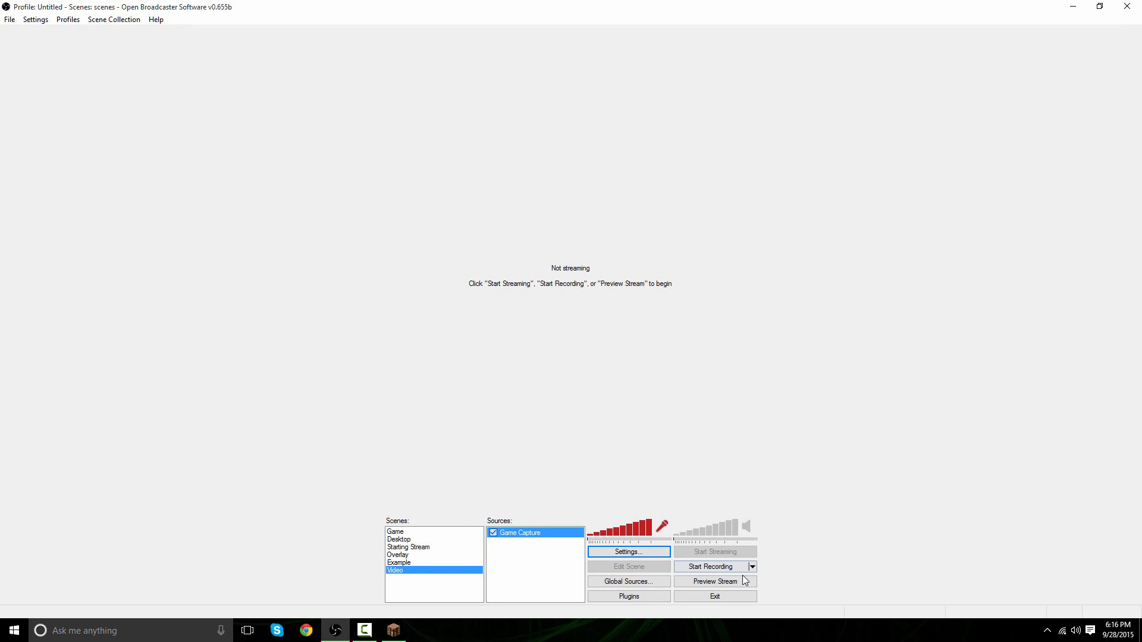
pyautogui.moveTo(595, 8); pyautogui.dragTo(468, 39)
pyautogui.click(394, 630)
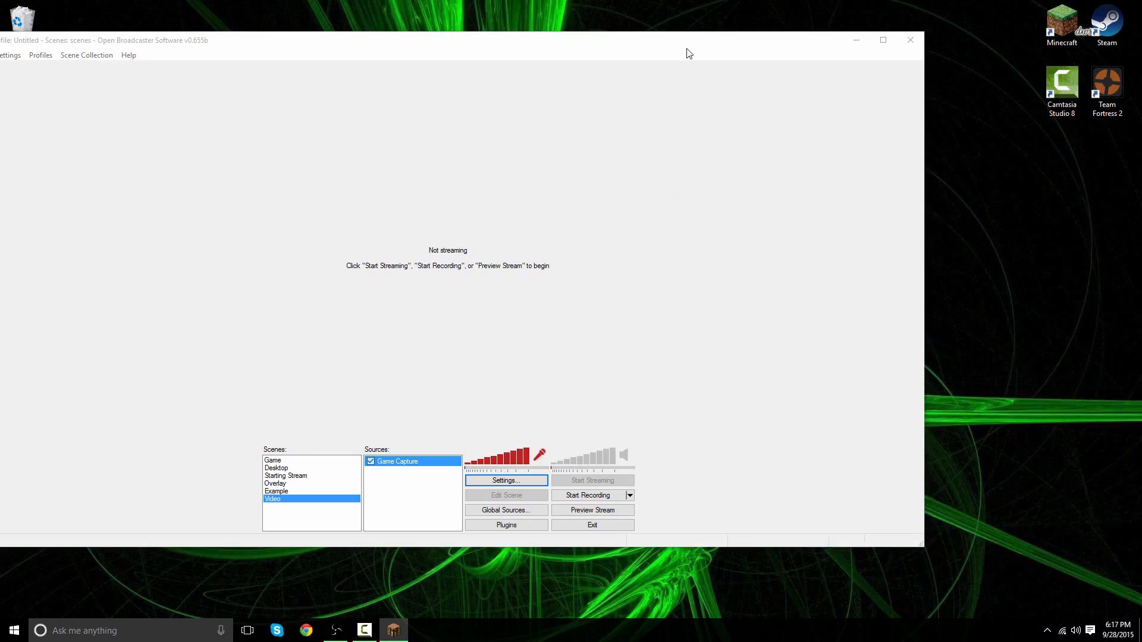
pyautogui.doubleClick(690, 40)
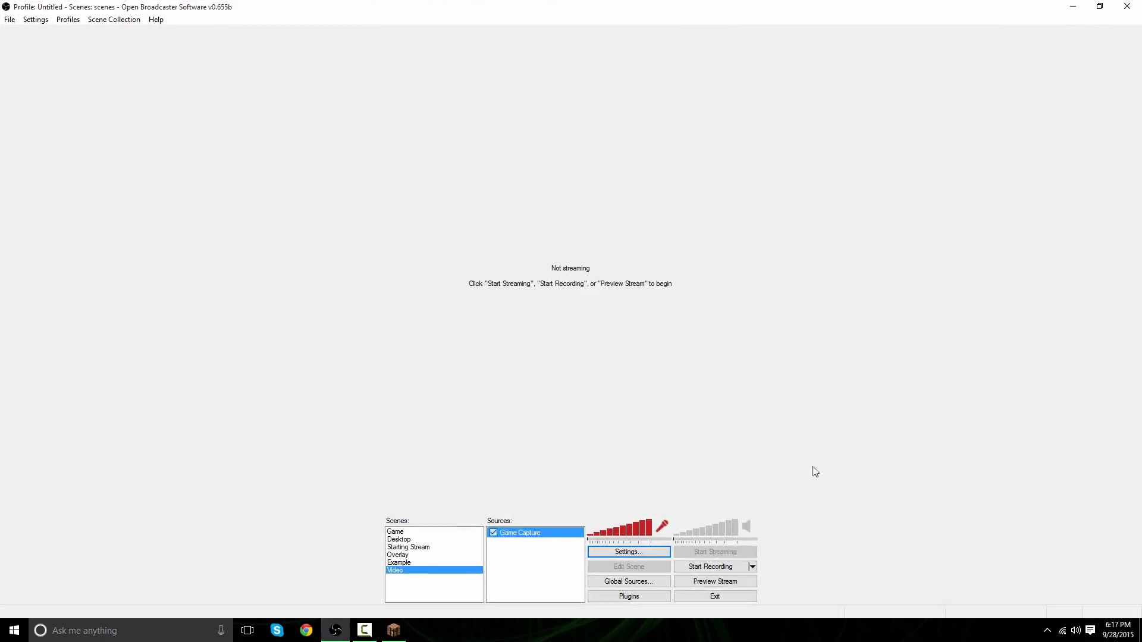
# Step: Preview the Video scene to check the Minecraft capture, stop the preview and restore the window to a smaller size
pyautogui.click(719, 584)
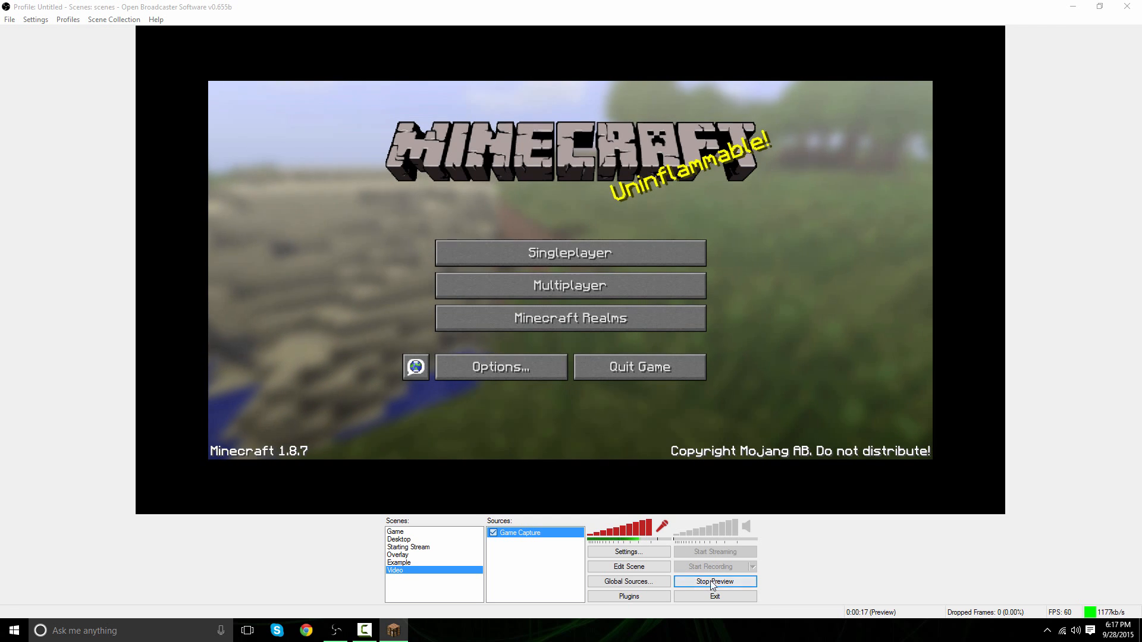
pyautogui.click(726, 583)
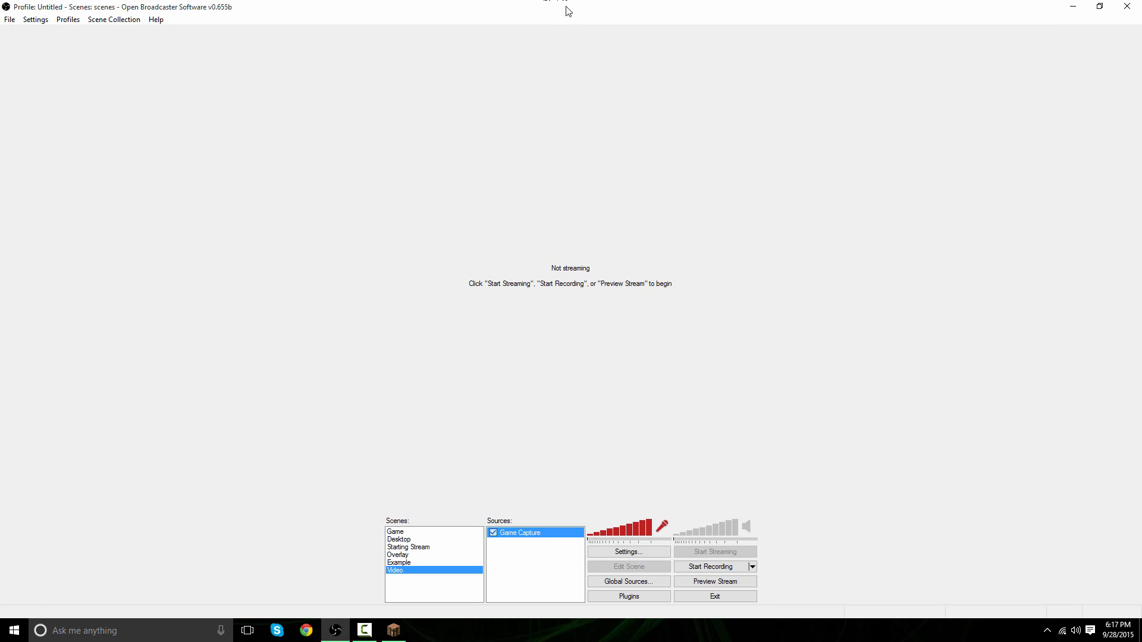
pyautogui.moveTo(566, 7); pyautogui.dragTo(584, 38)
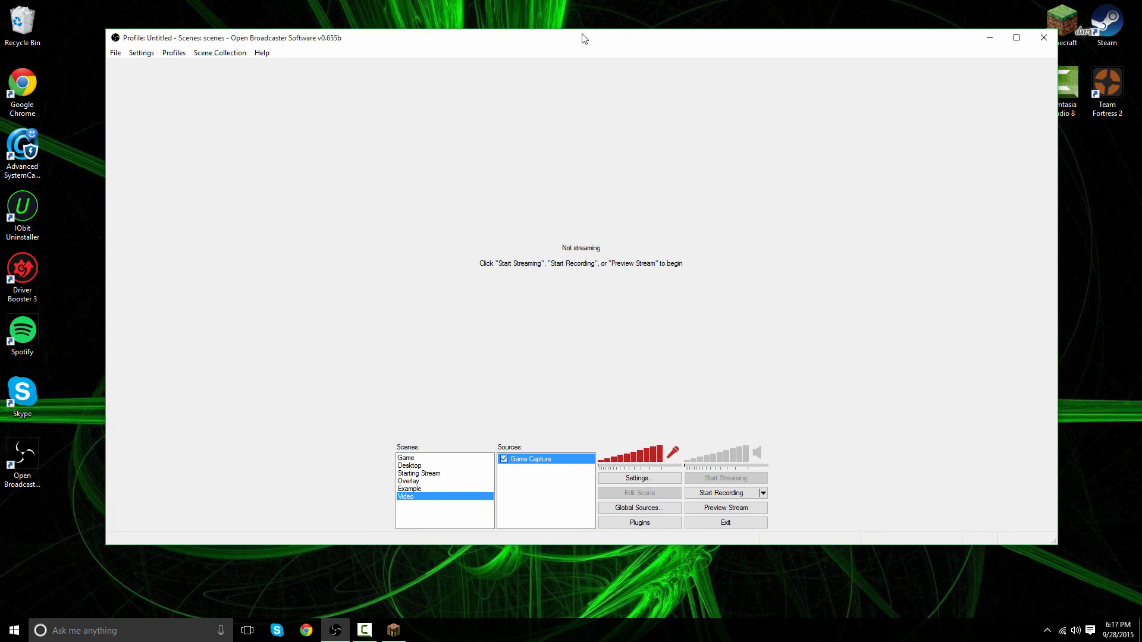